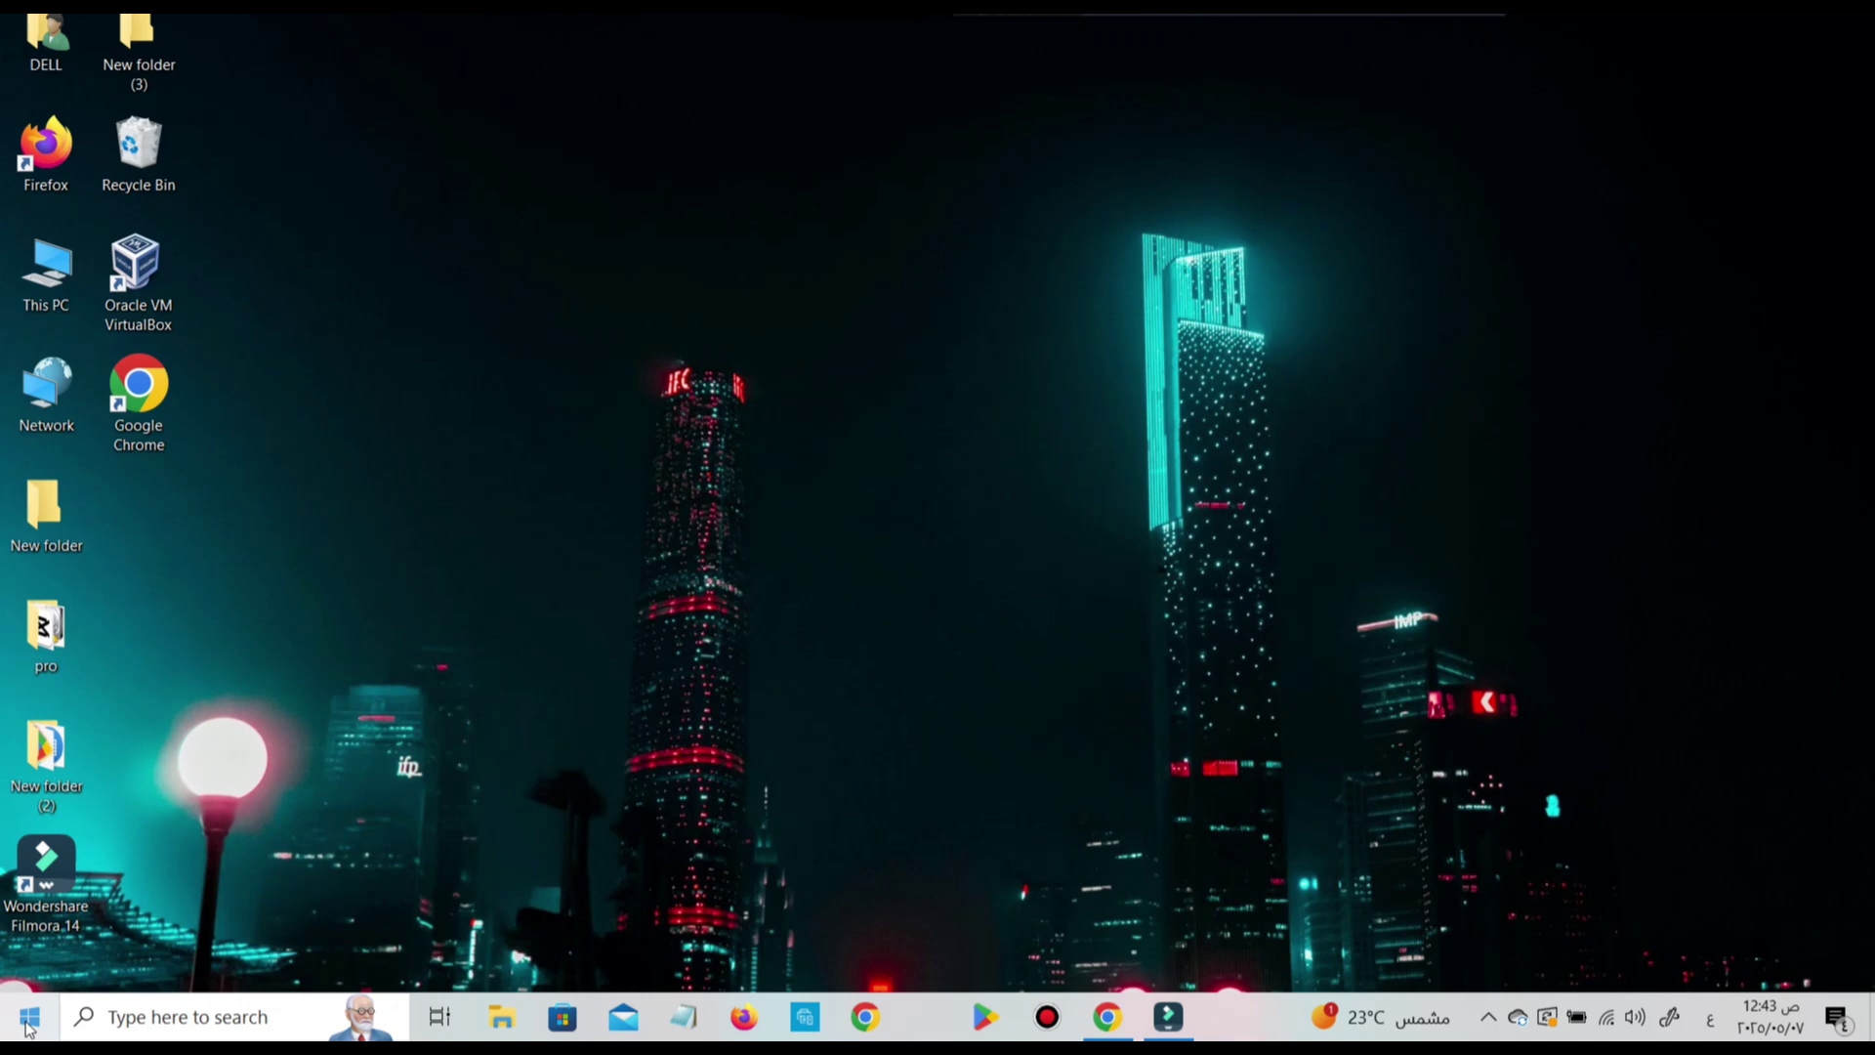
Search the Start menu for File Explorer
left_click(30, 1016)
left_click(120, 1022)
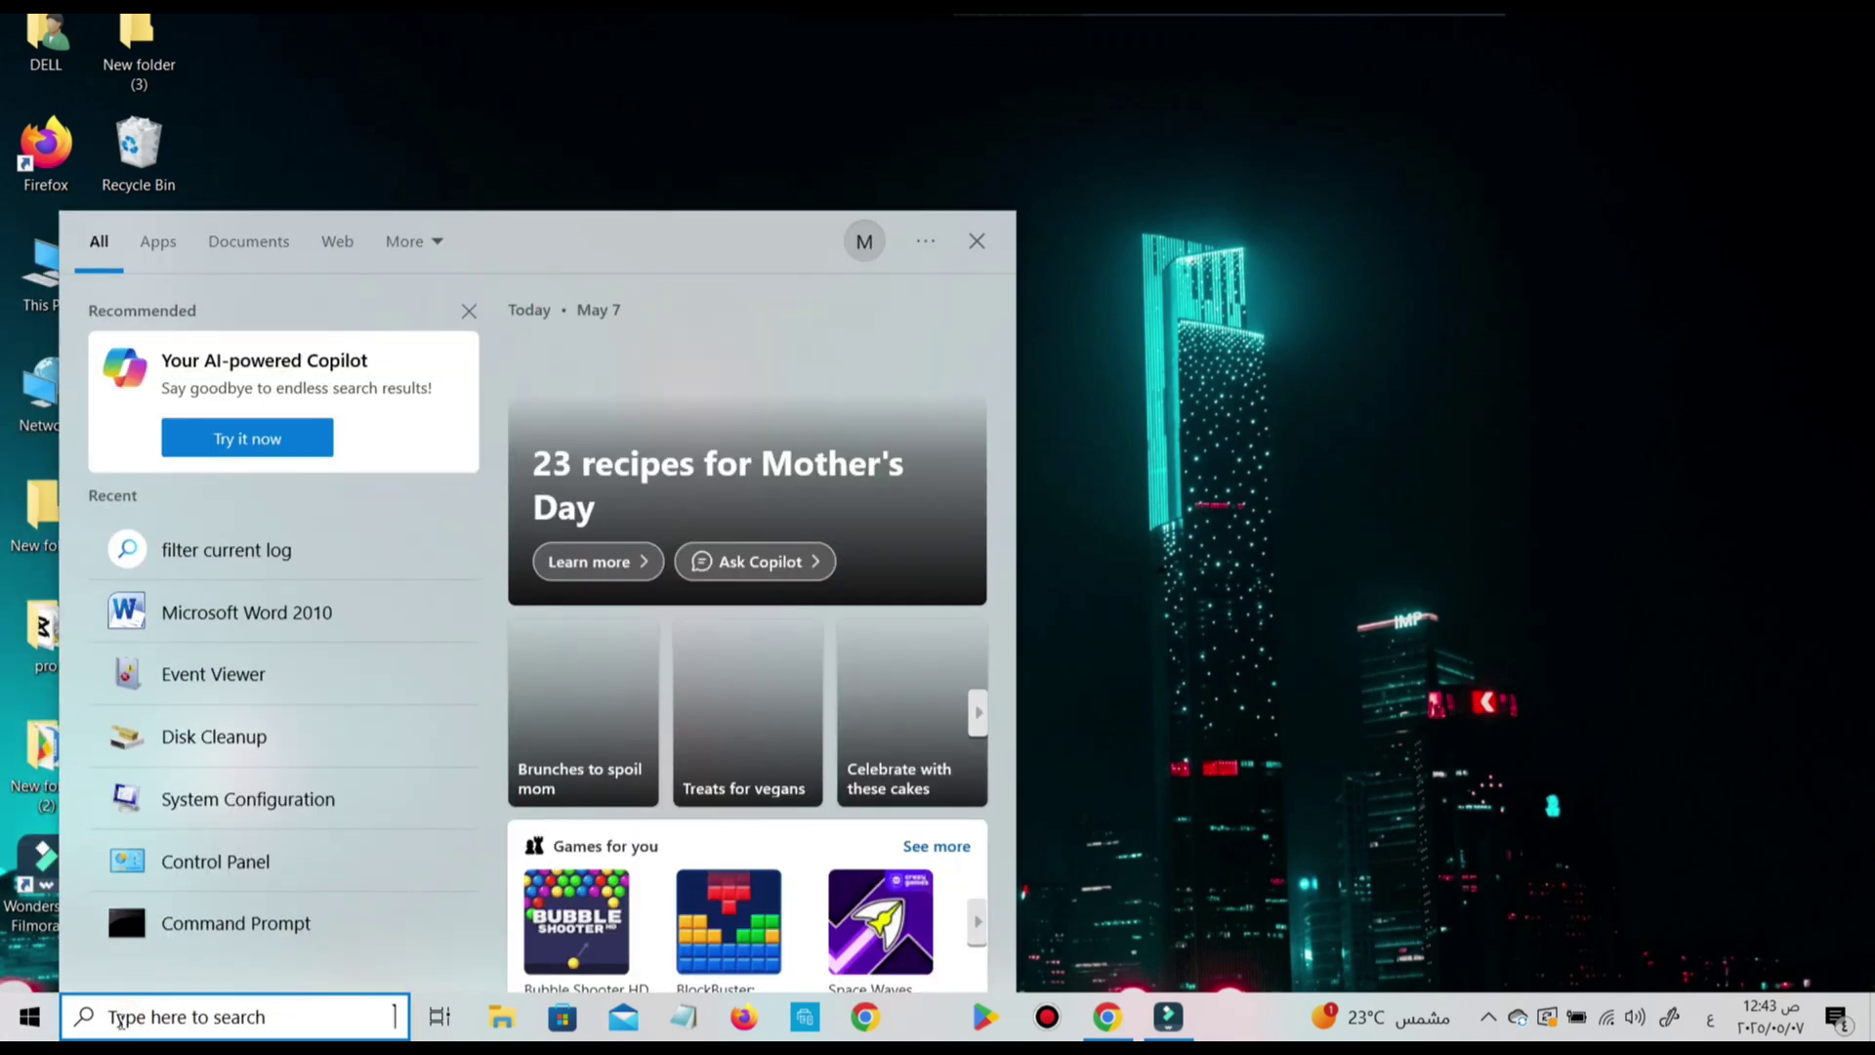
type("file explorer")
Launch File Explorer and show This PC with drives C: and D:
left_click(89, 348)
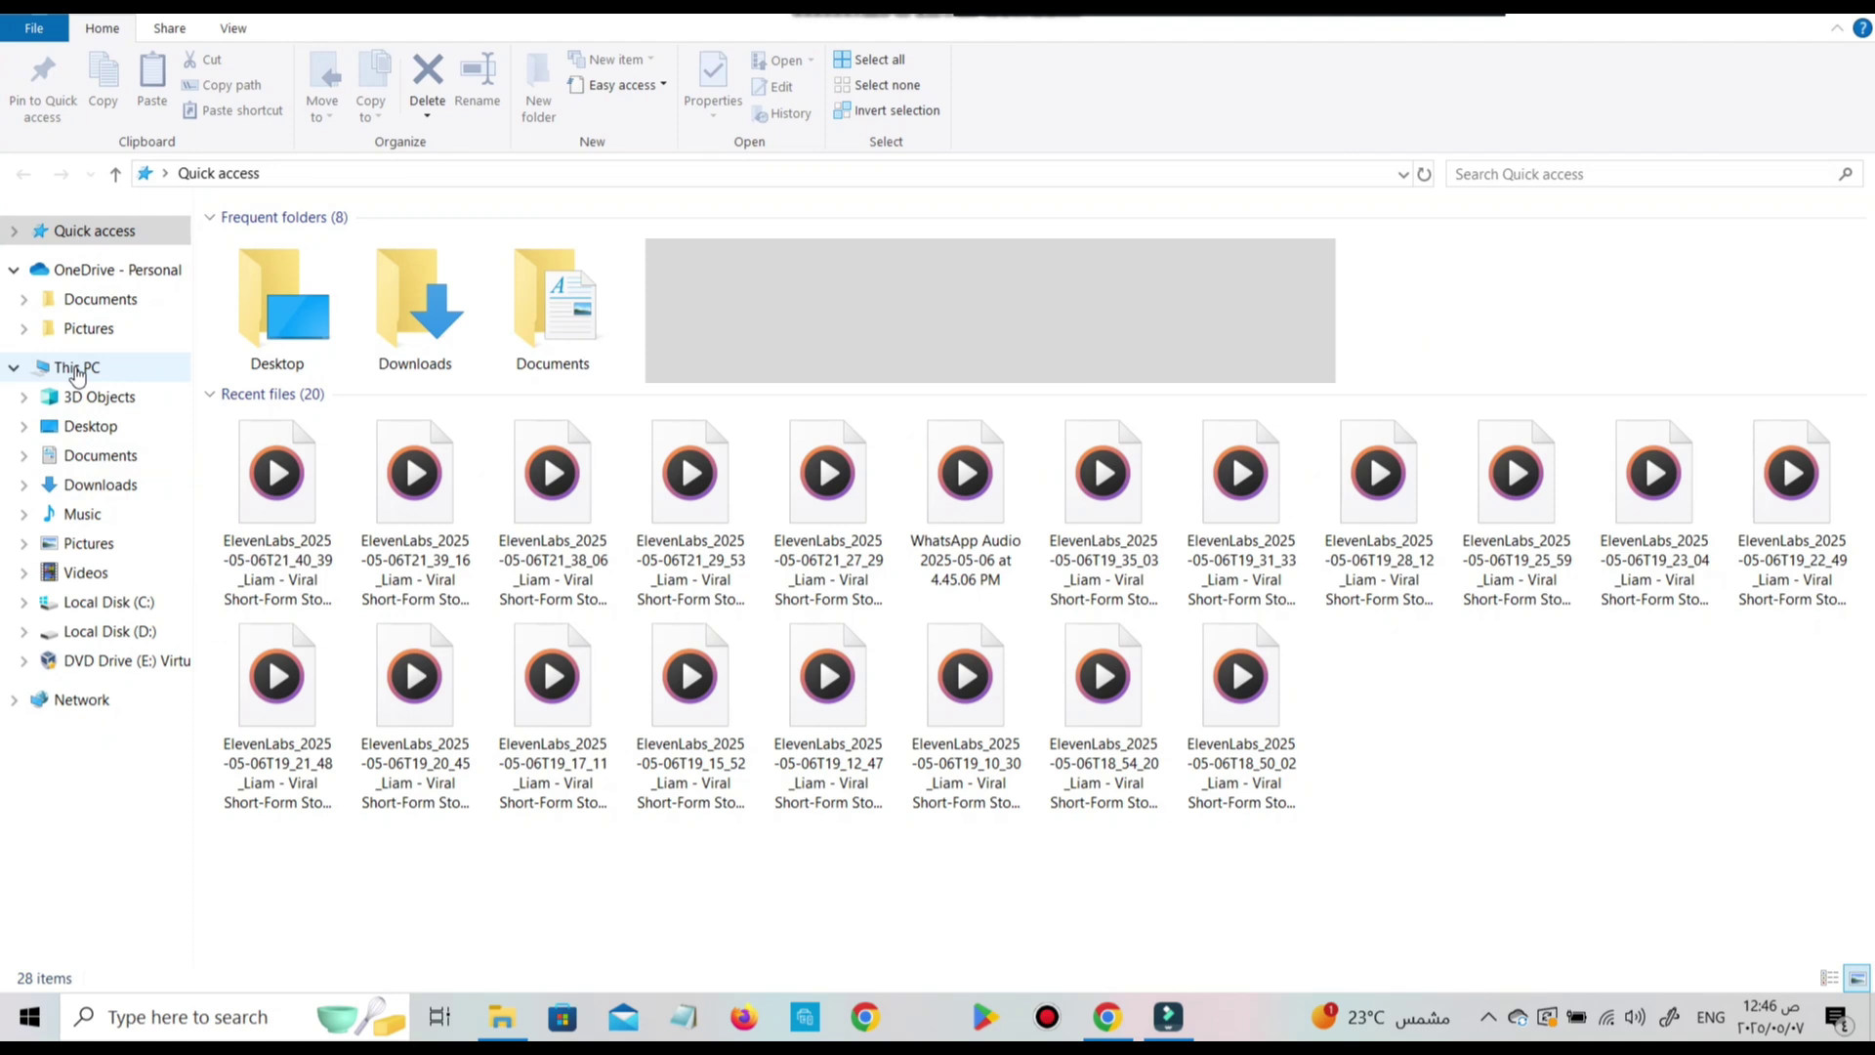
left_click(78, 371)
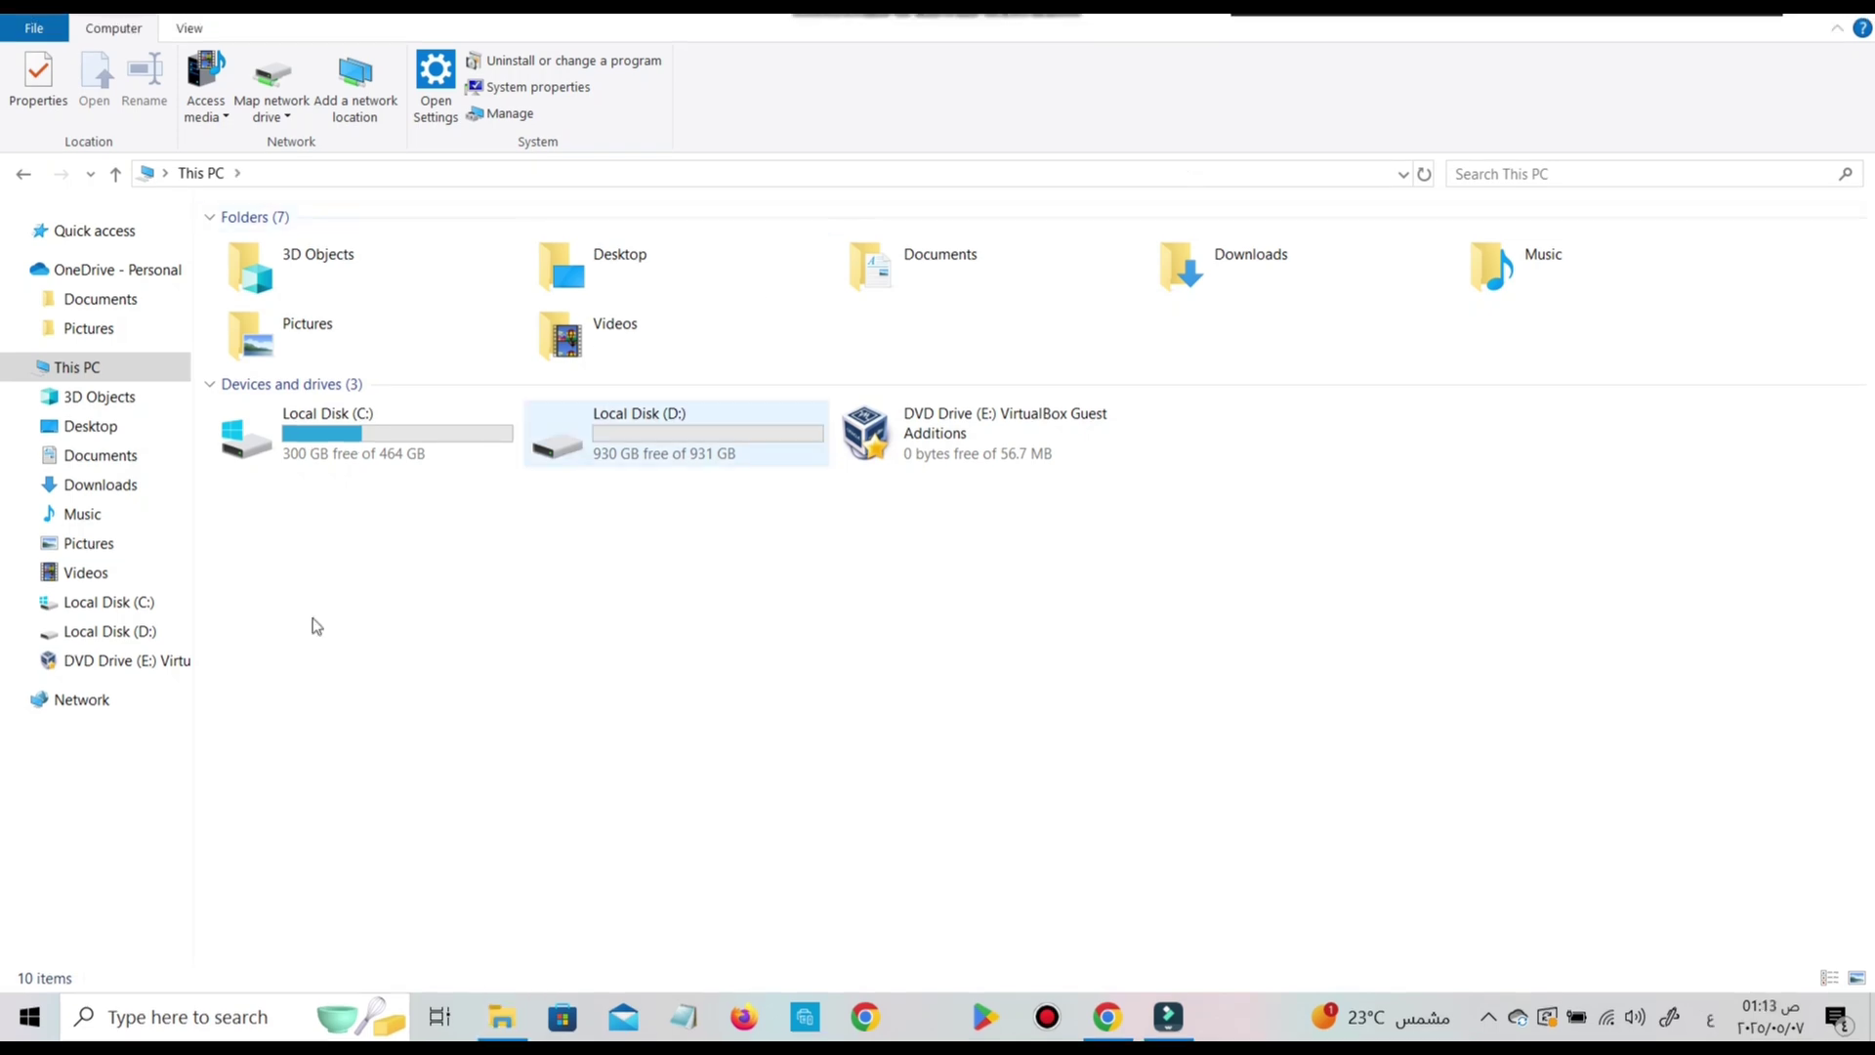
Run diskmgmt.msc from the Run dialog to open Disk Management
right_click(49, 1033)
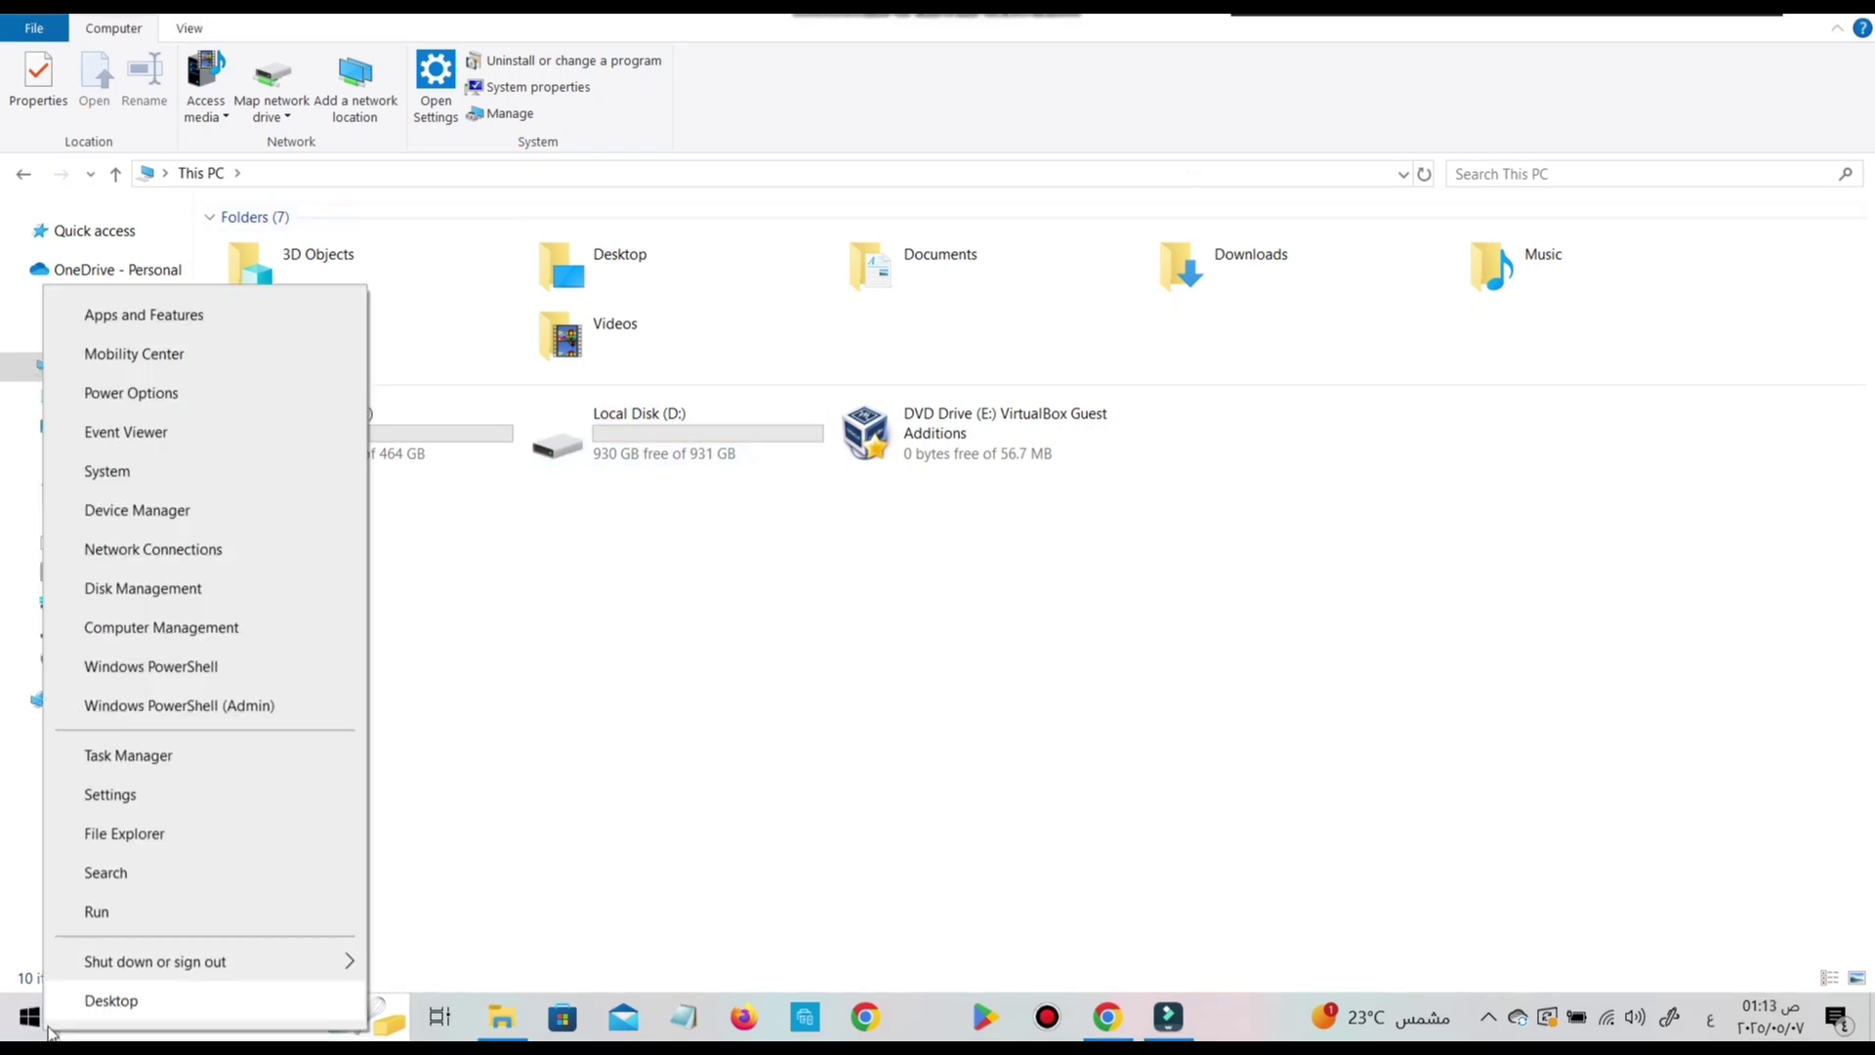
left_click(147, 911)
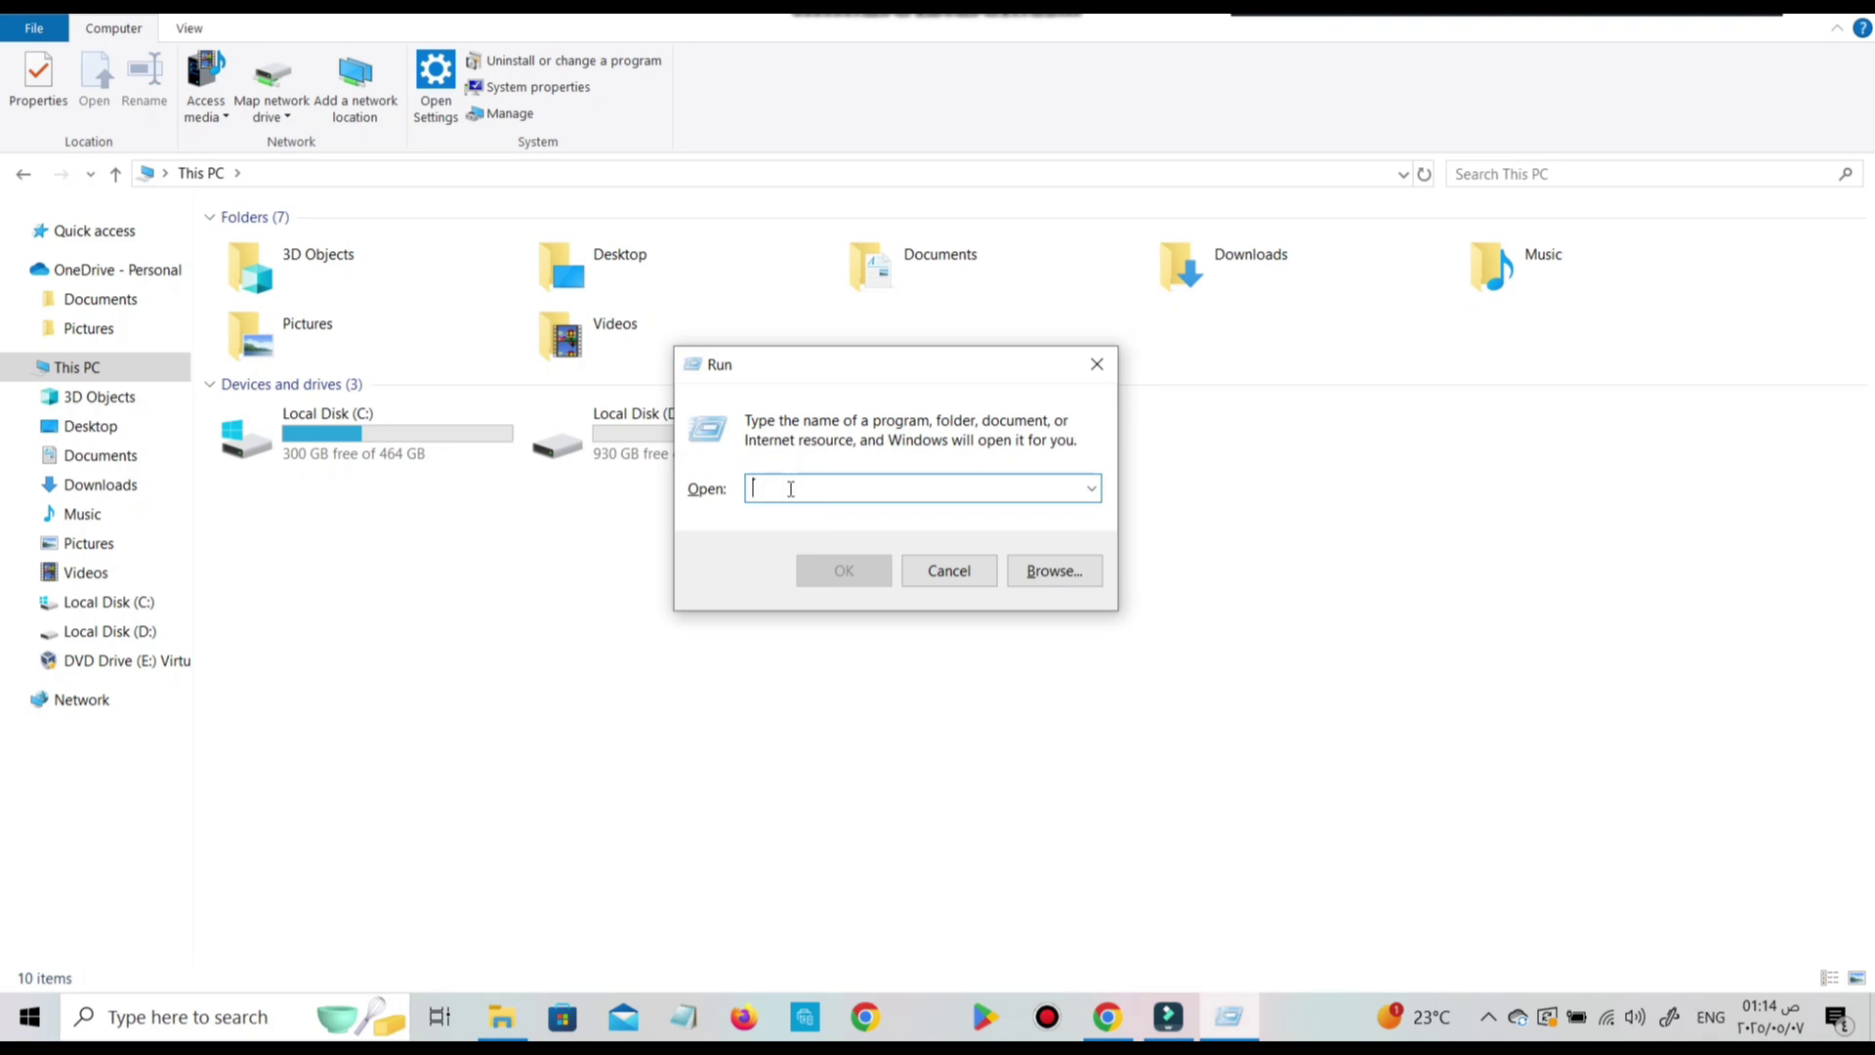
type("dis")
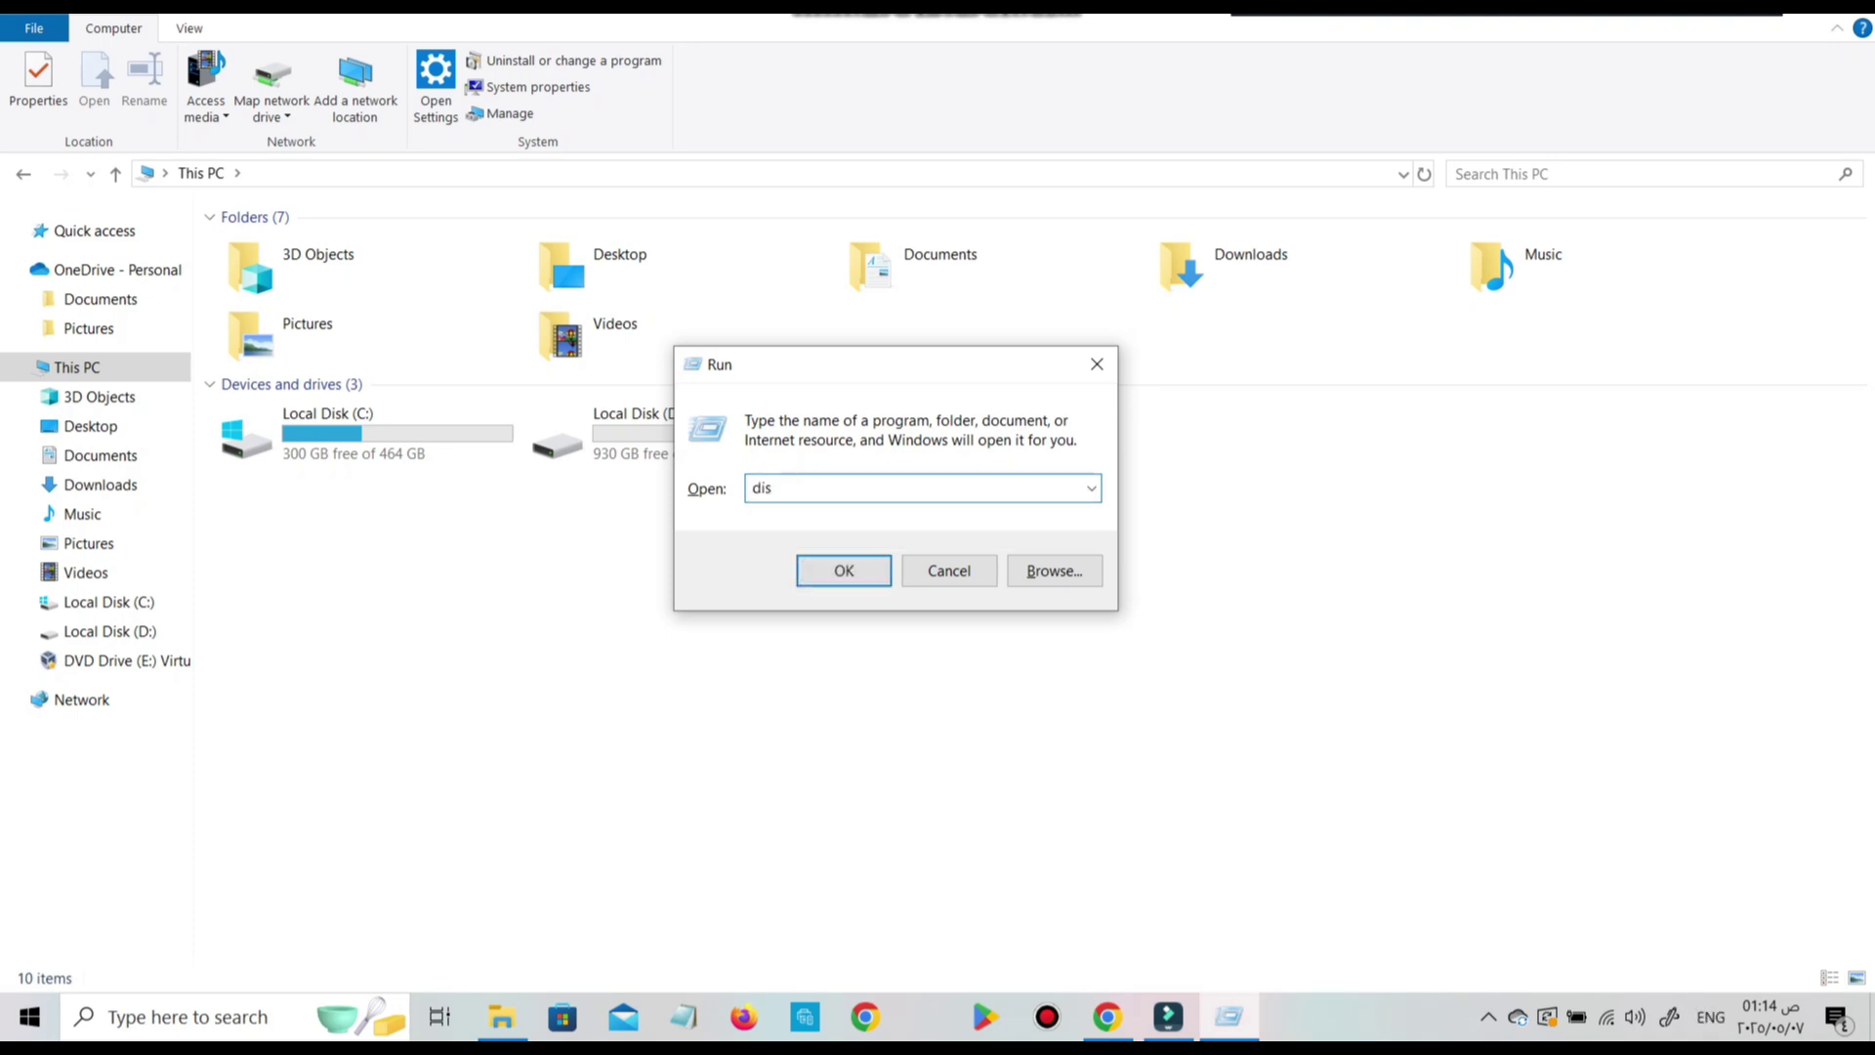
type("km")
type("gmt.m")
type("sc")
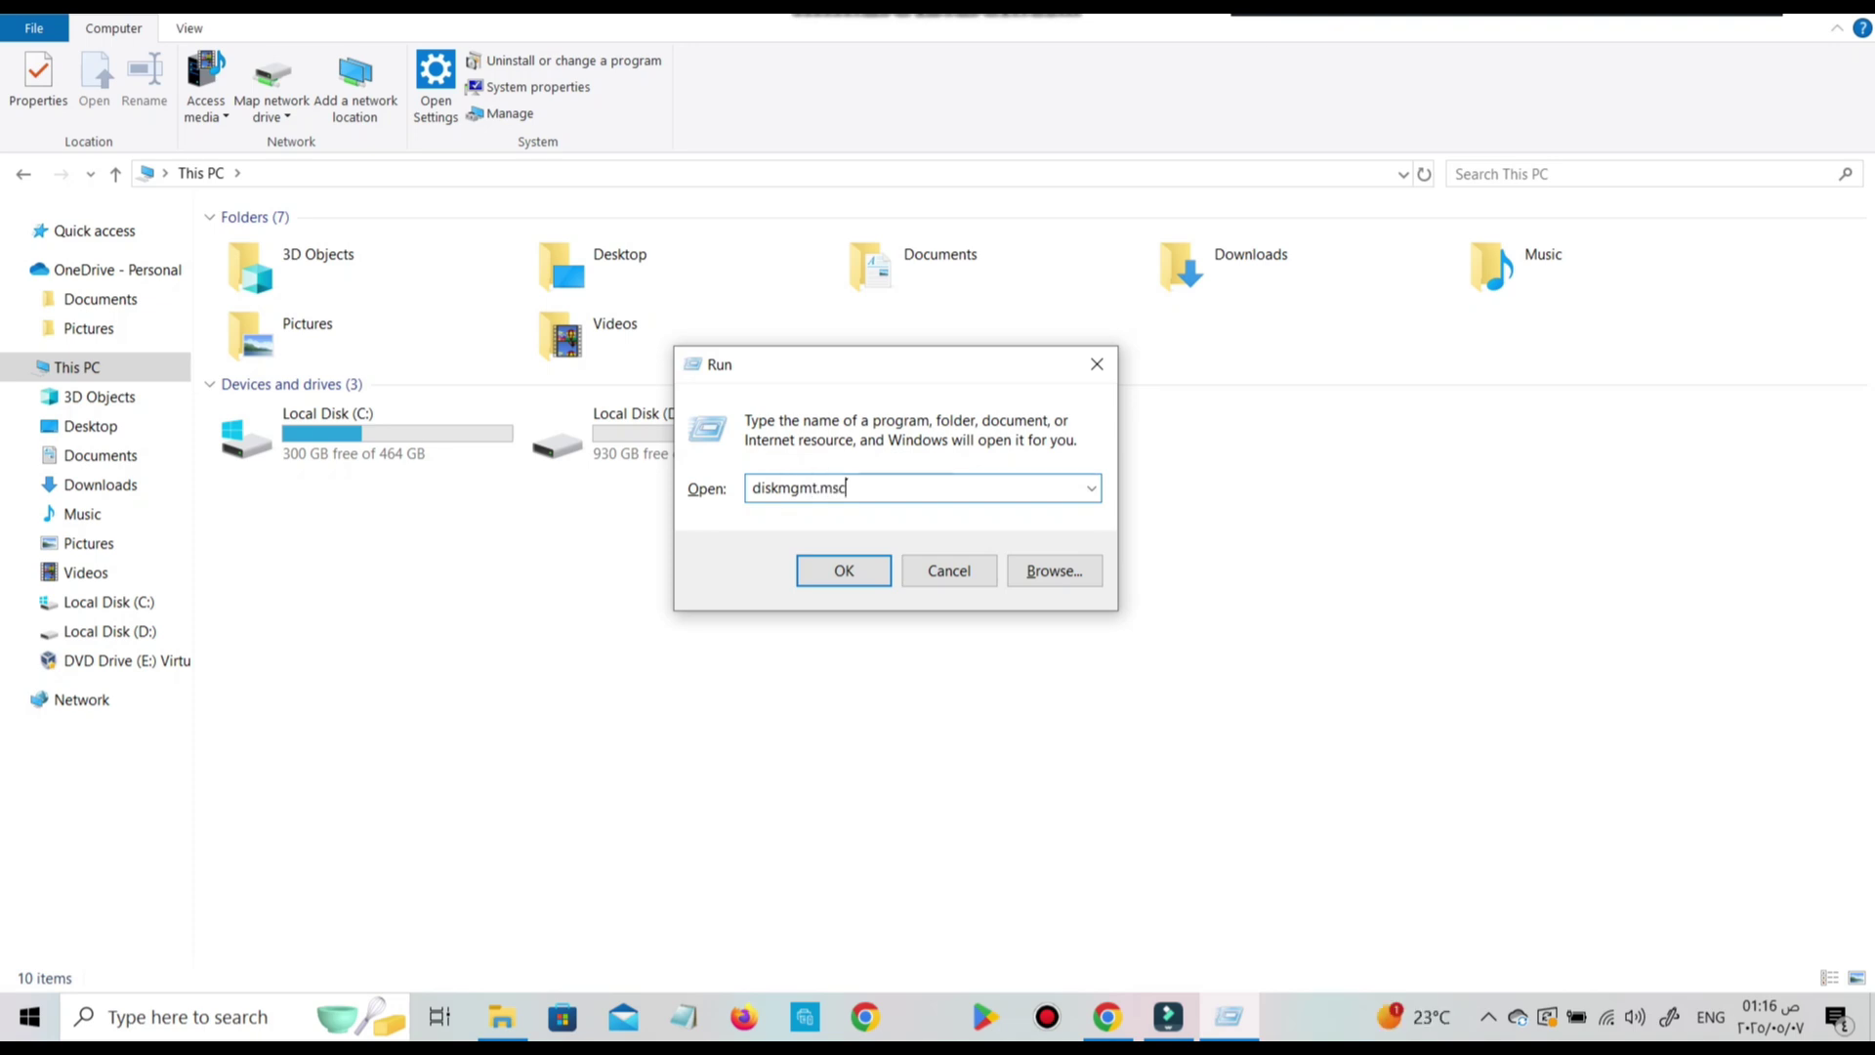
left_click(859, 576)
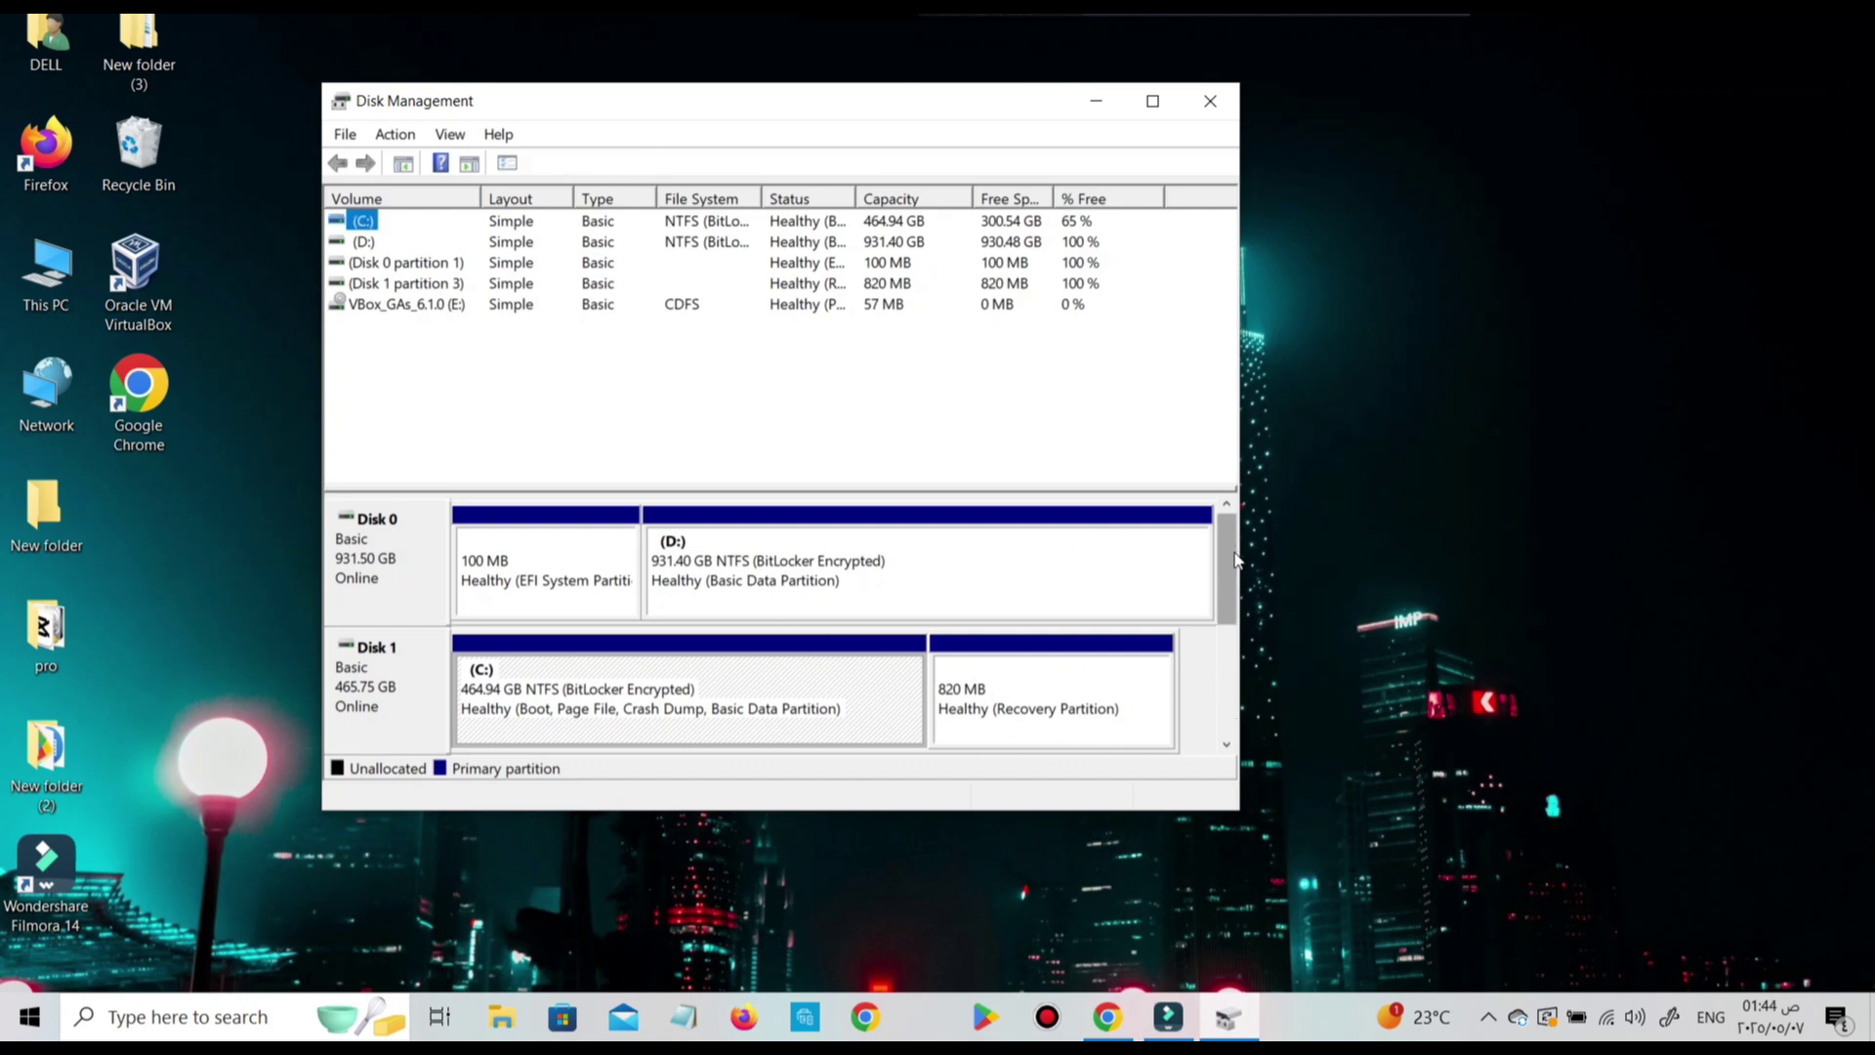
mouse_move(1235, 557)
left_mouse_down()
mouse_move(1229, 609)
mouse_move(1229, 564)
left_mouse_up()
left_click(1306, 14)
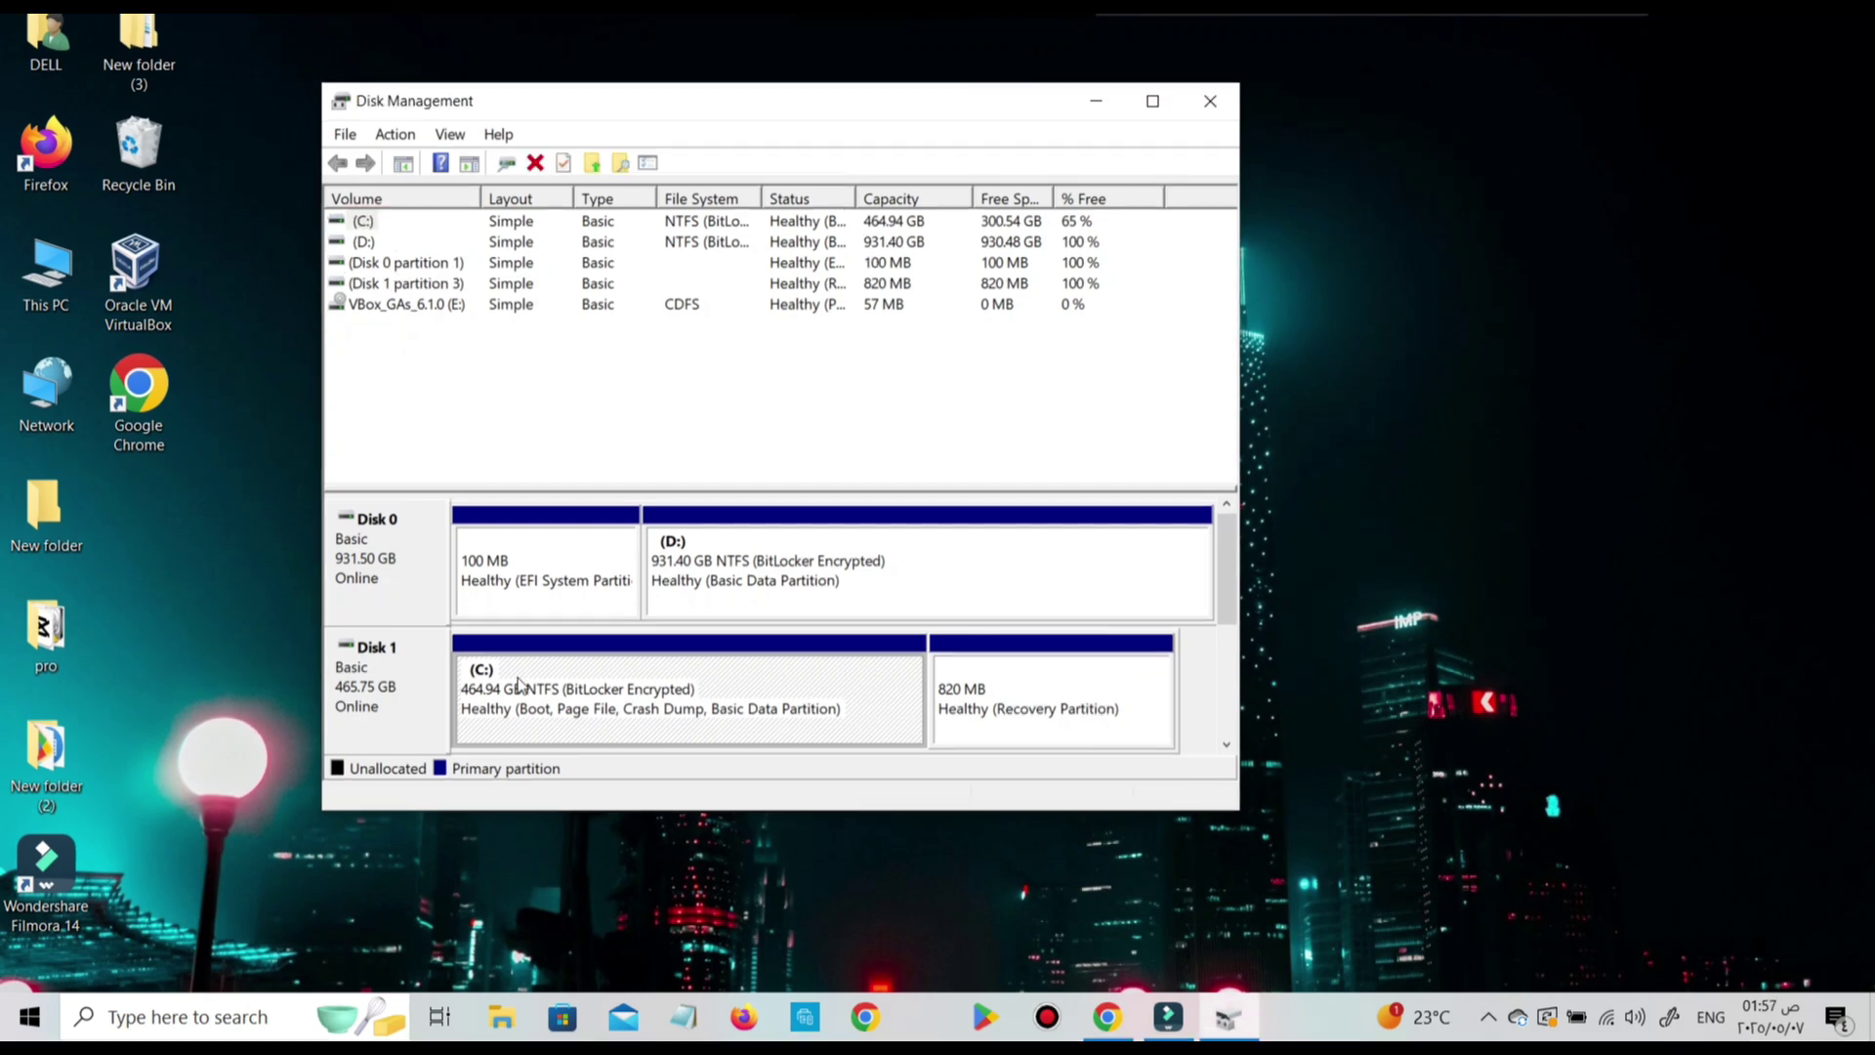
Shrink the C: volume by 5000 MB to 460.06 GB
right_click(517, 682)
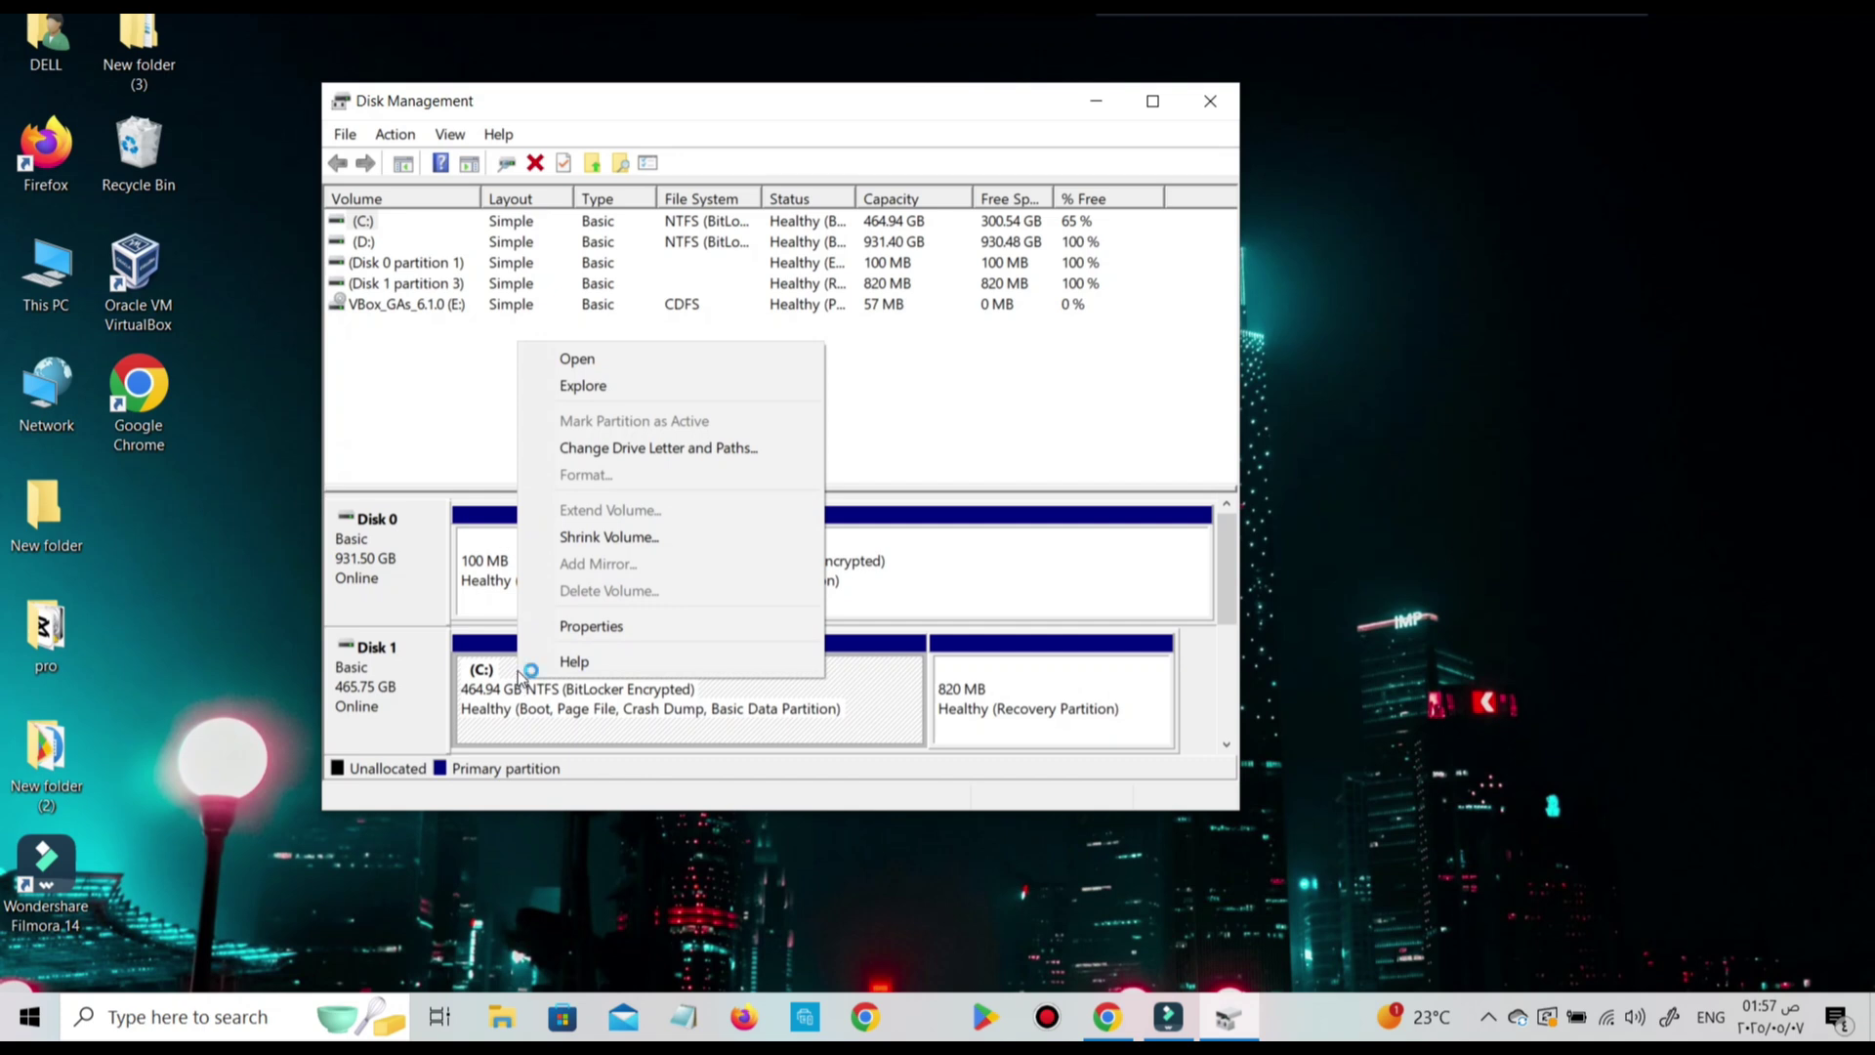
left_click(634, 544)
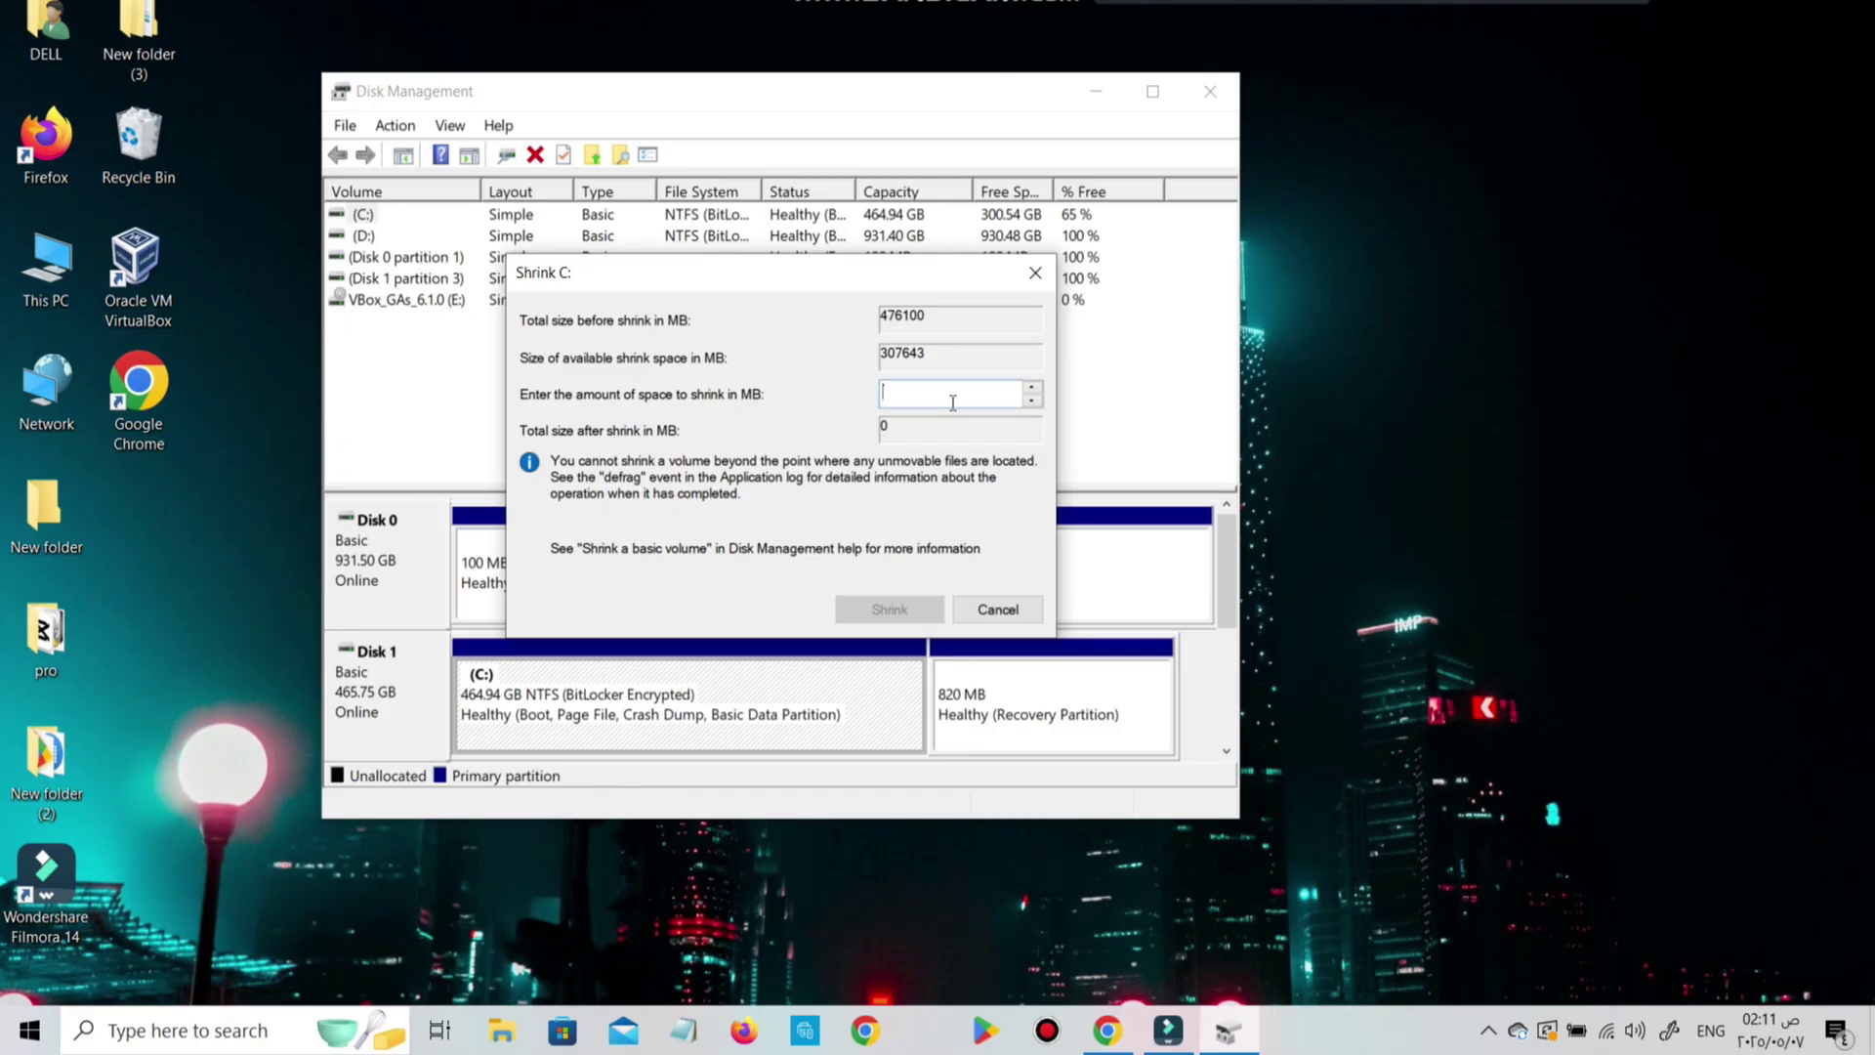
type("5")
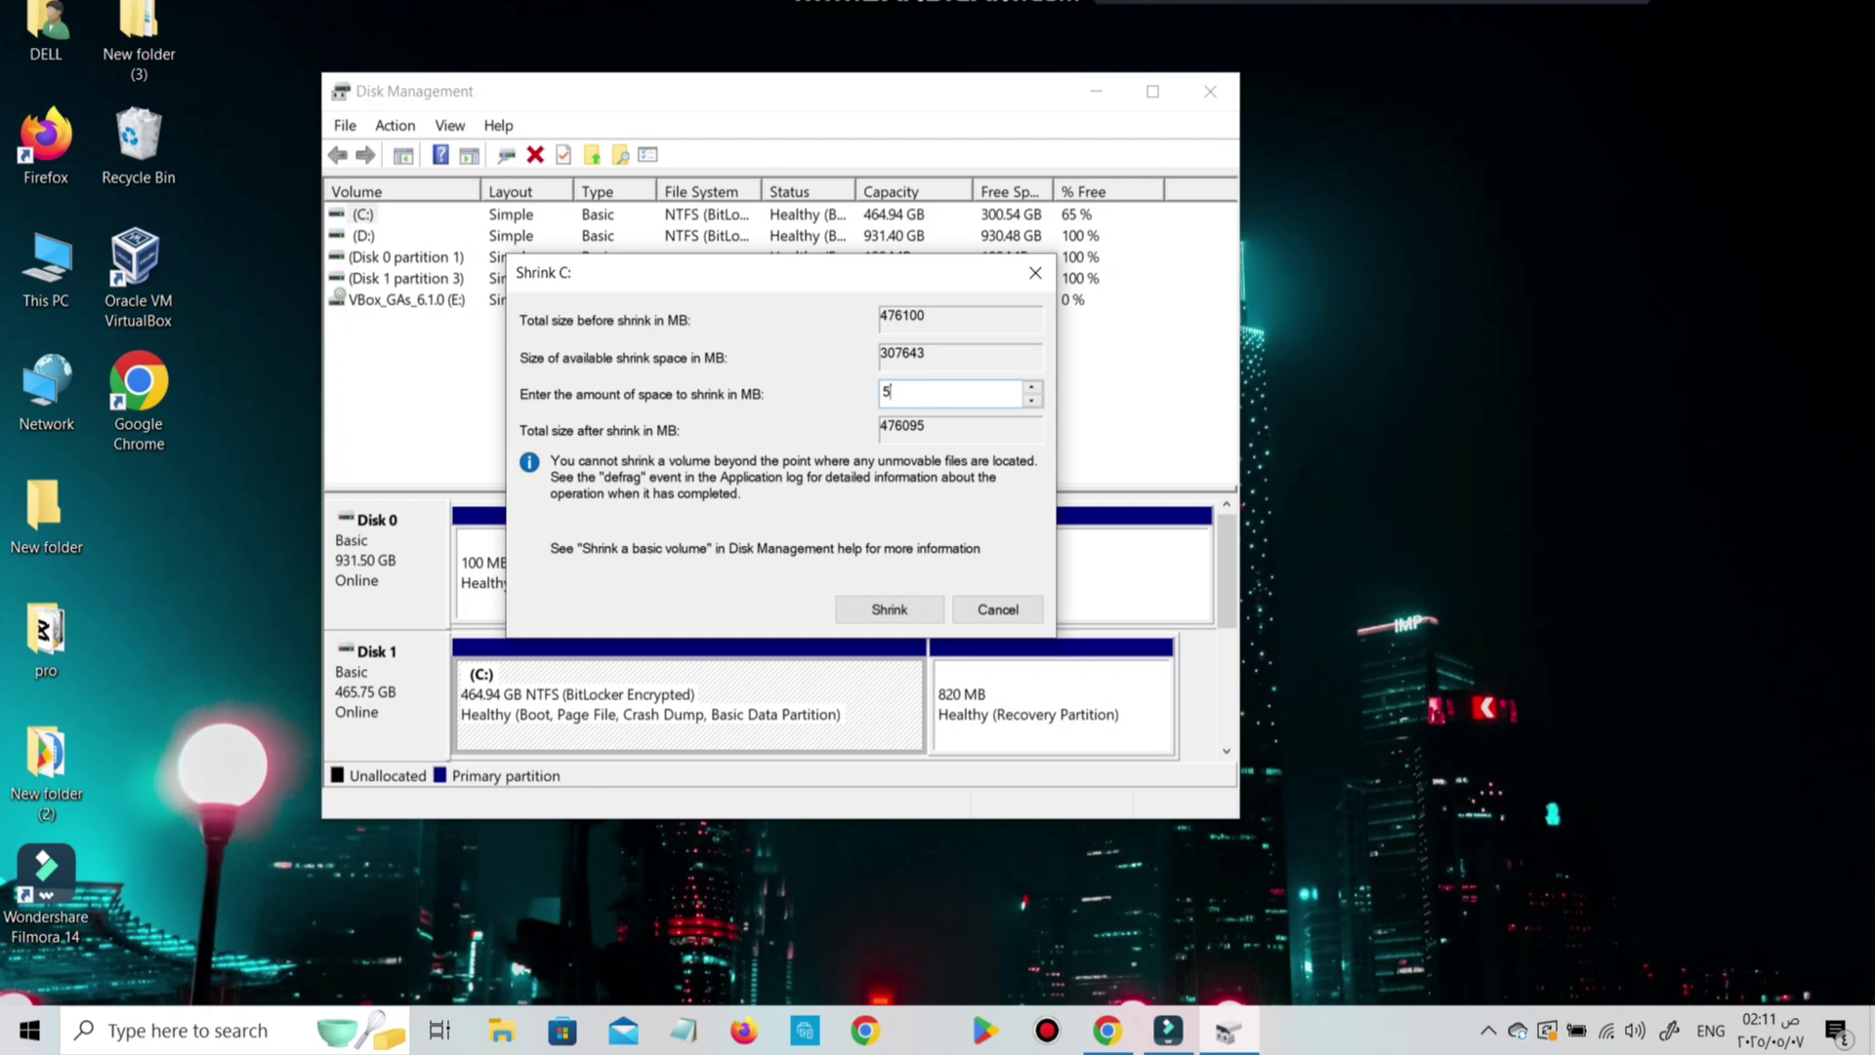
type("00")
type("0")
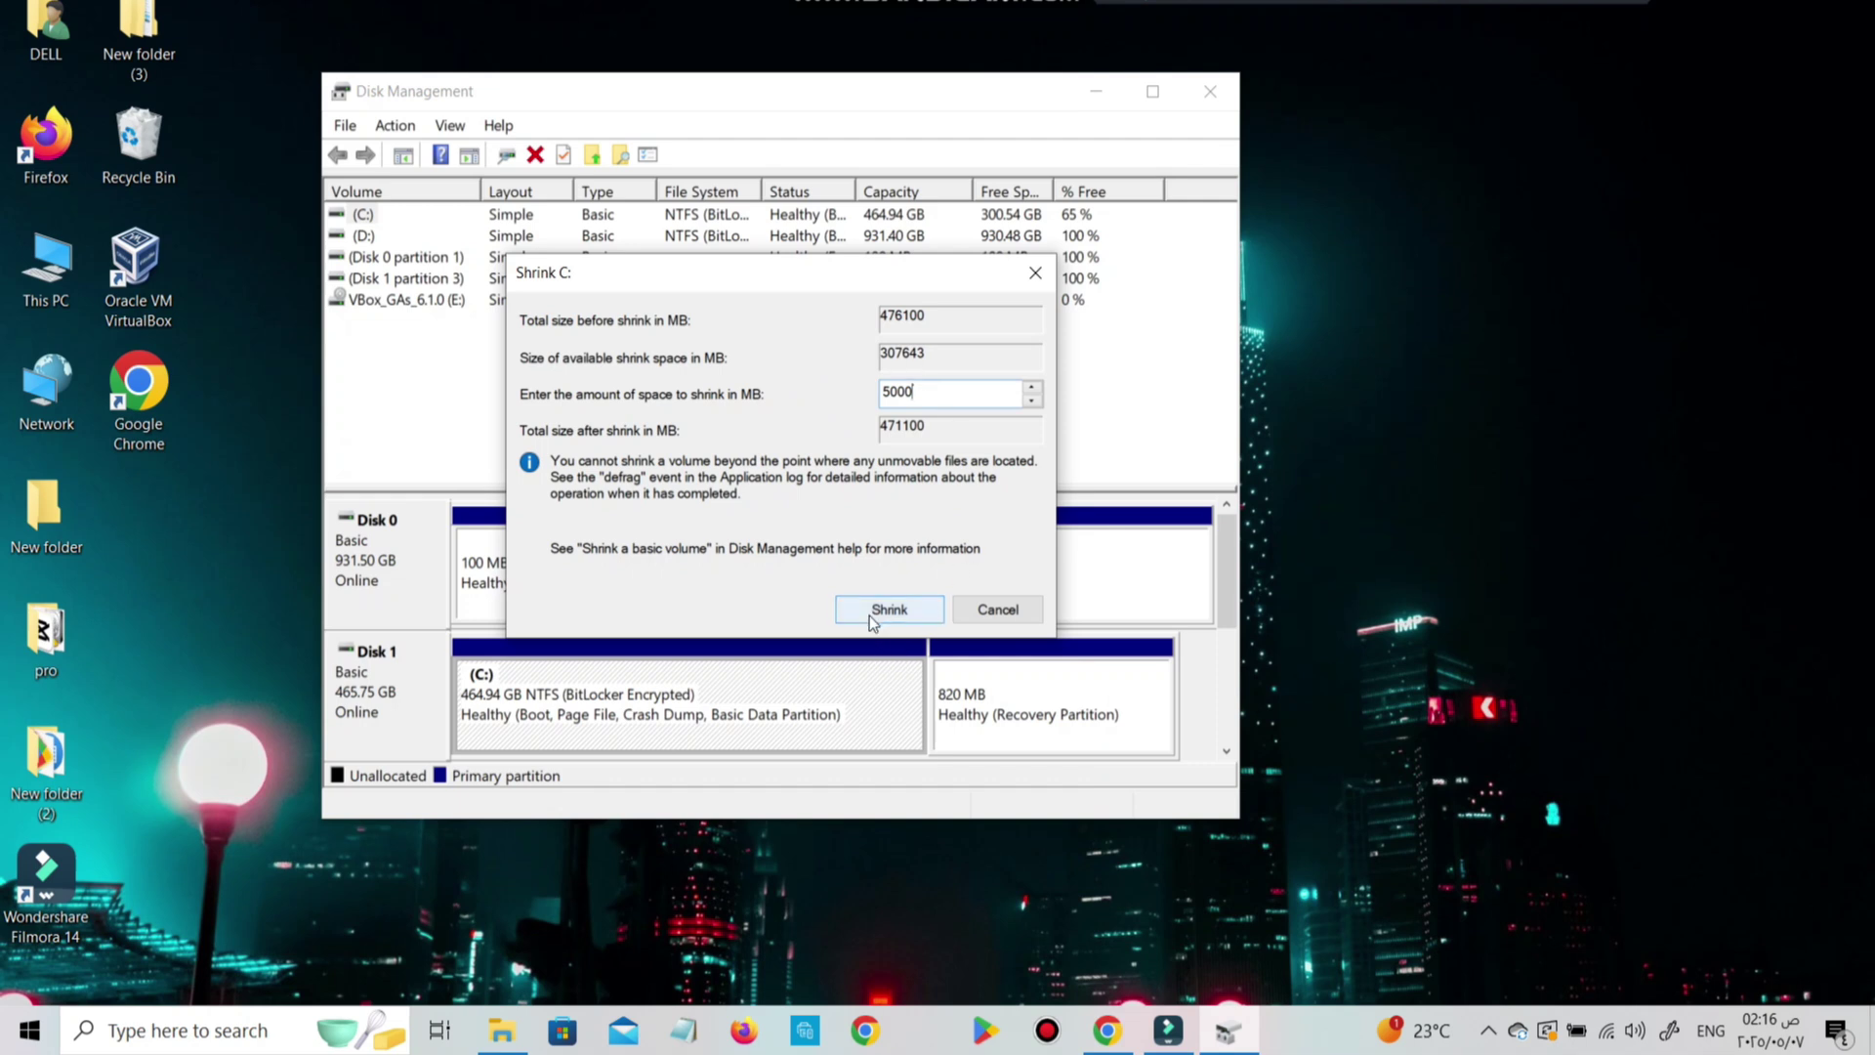
left_click(870, 616)
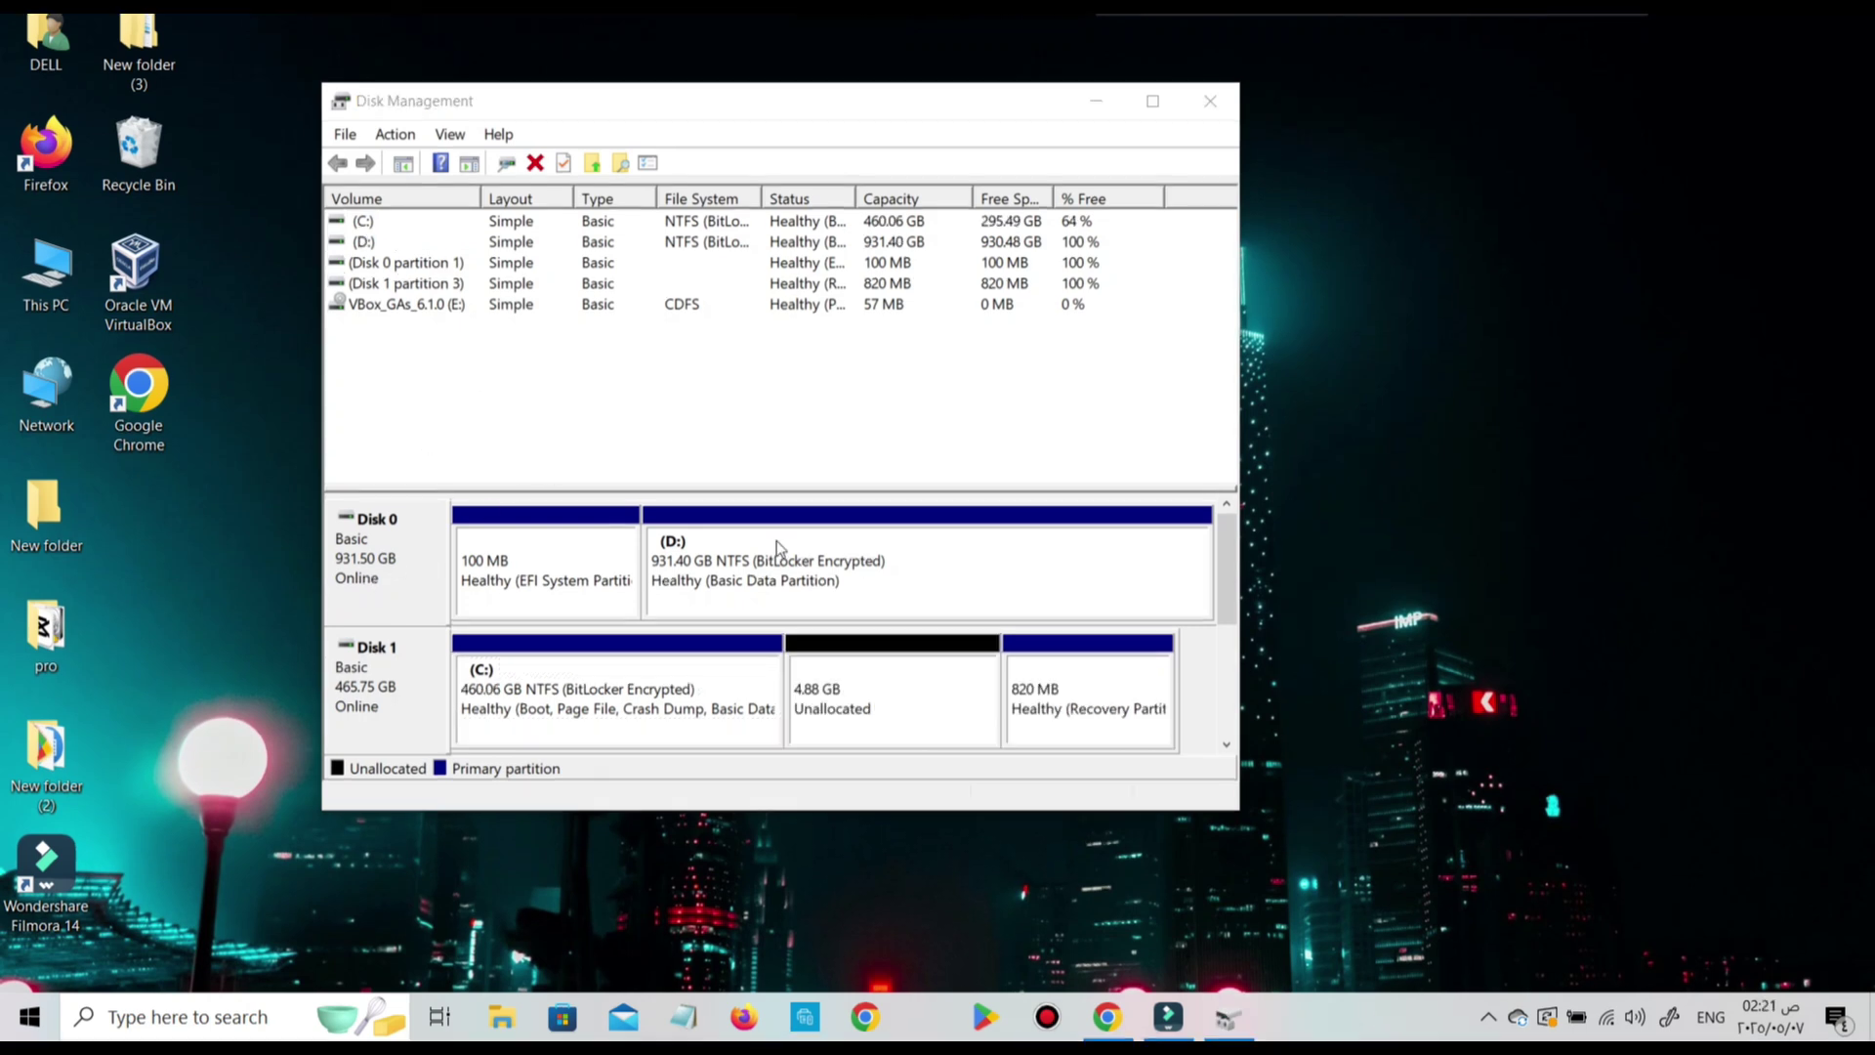
left_click(839, 698)
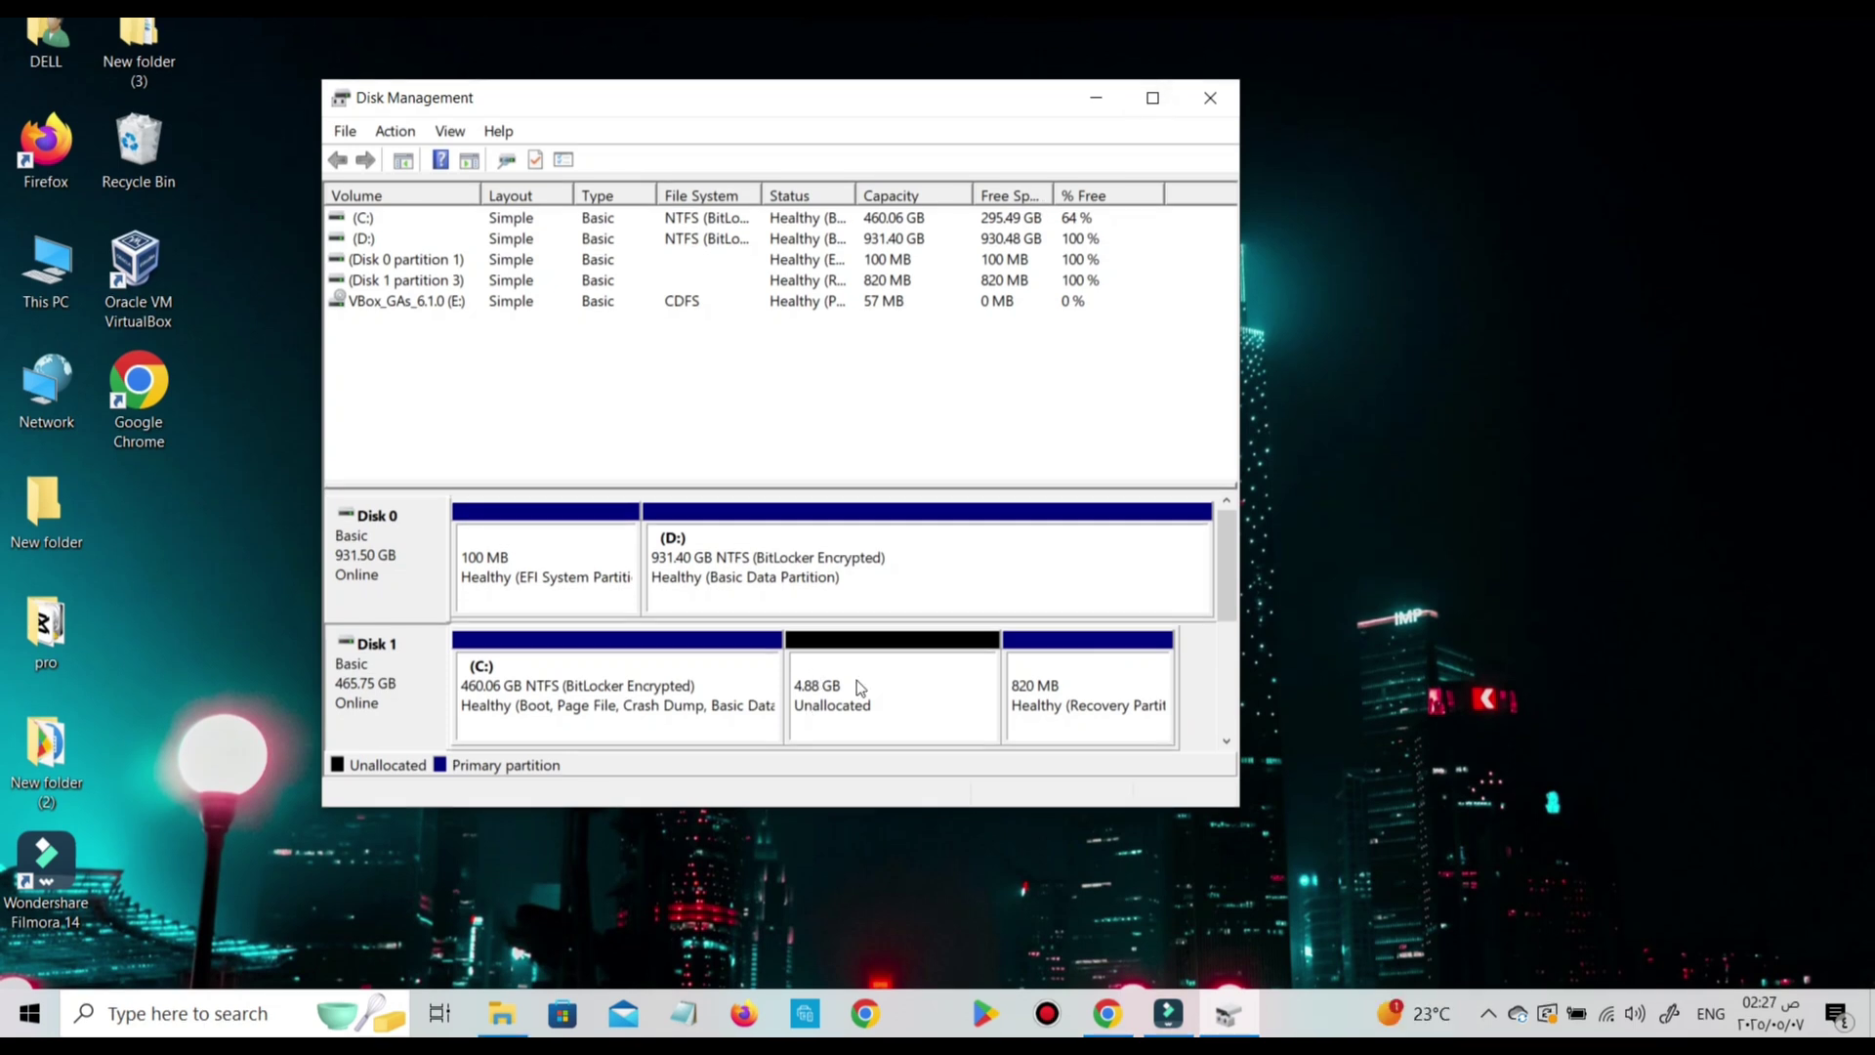
Start a New Simple Volume on the unallocated space, using 4999 MB and drive letter O
right_click(859, 688)
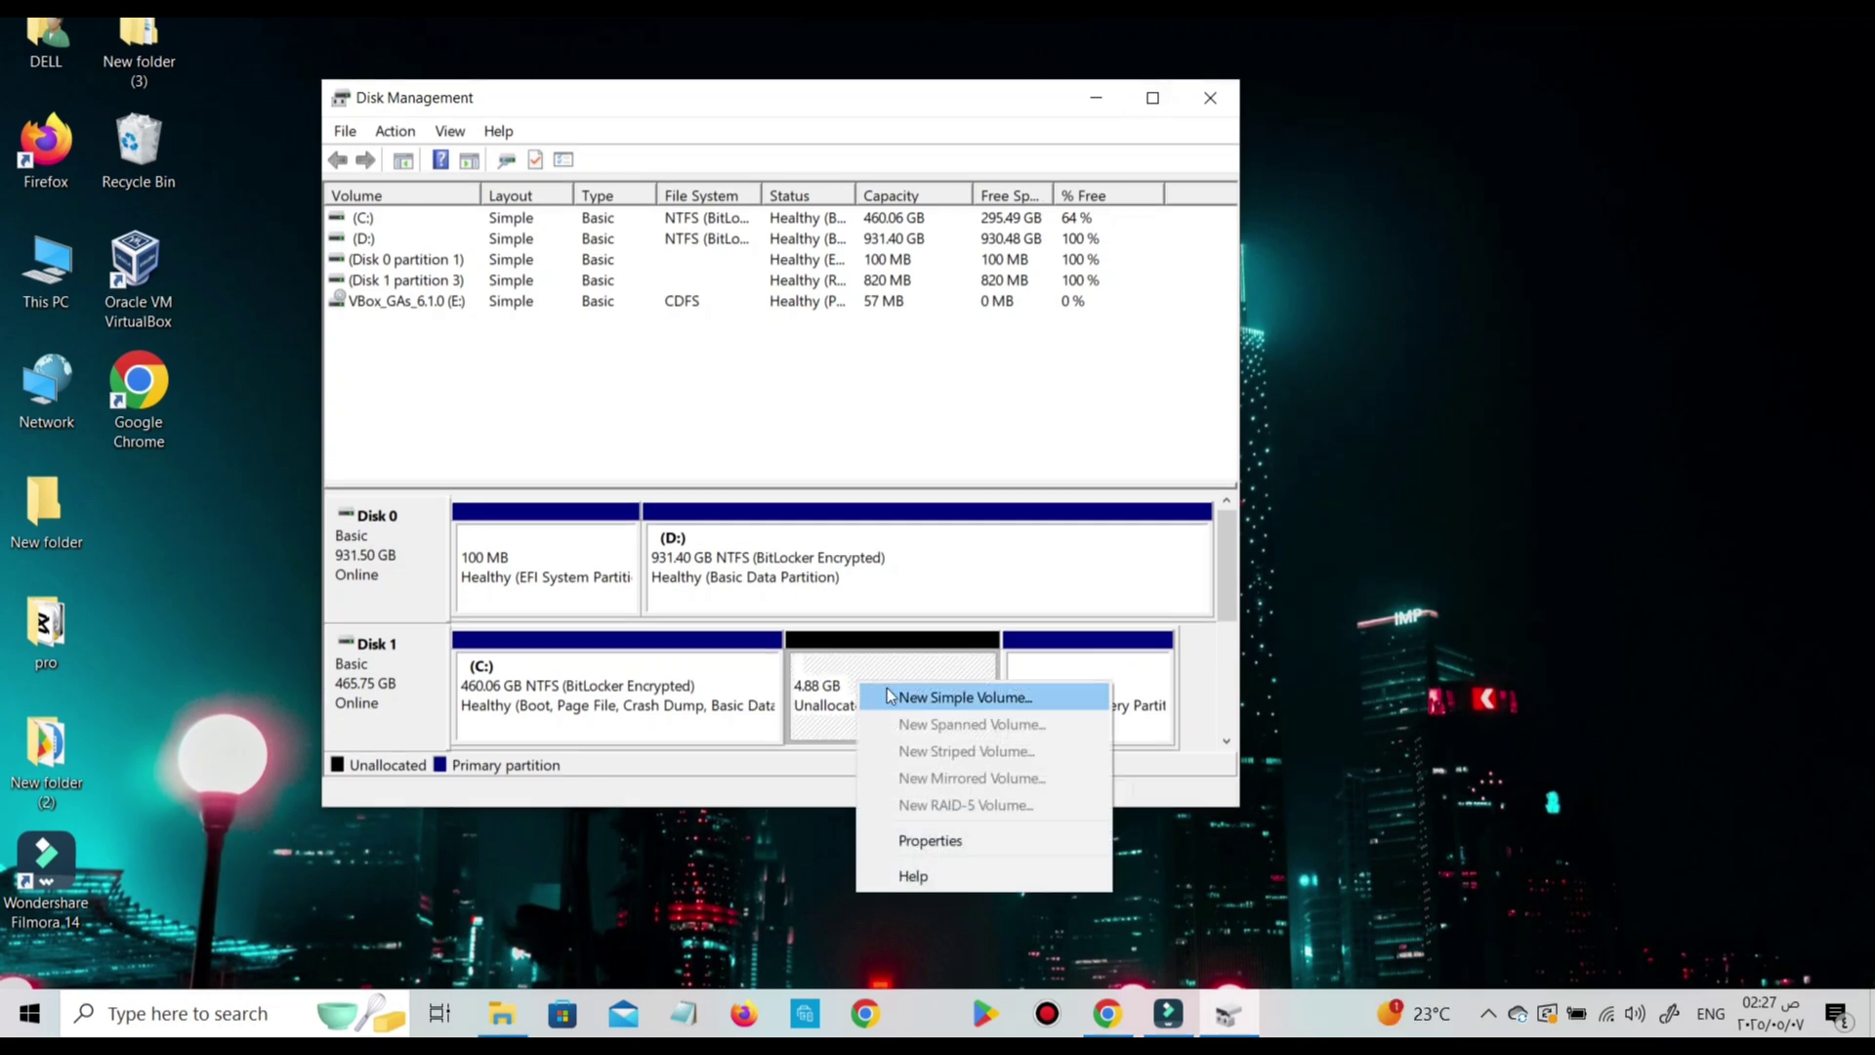
left_click(934, 701)
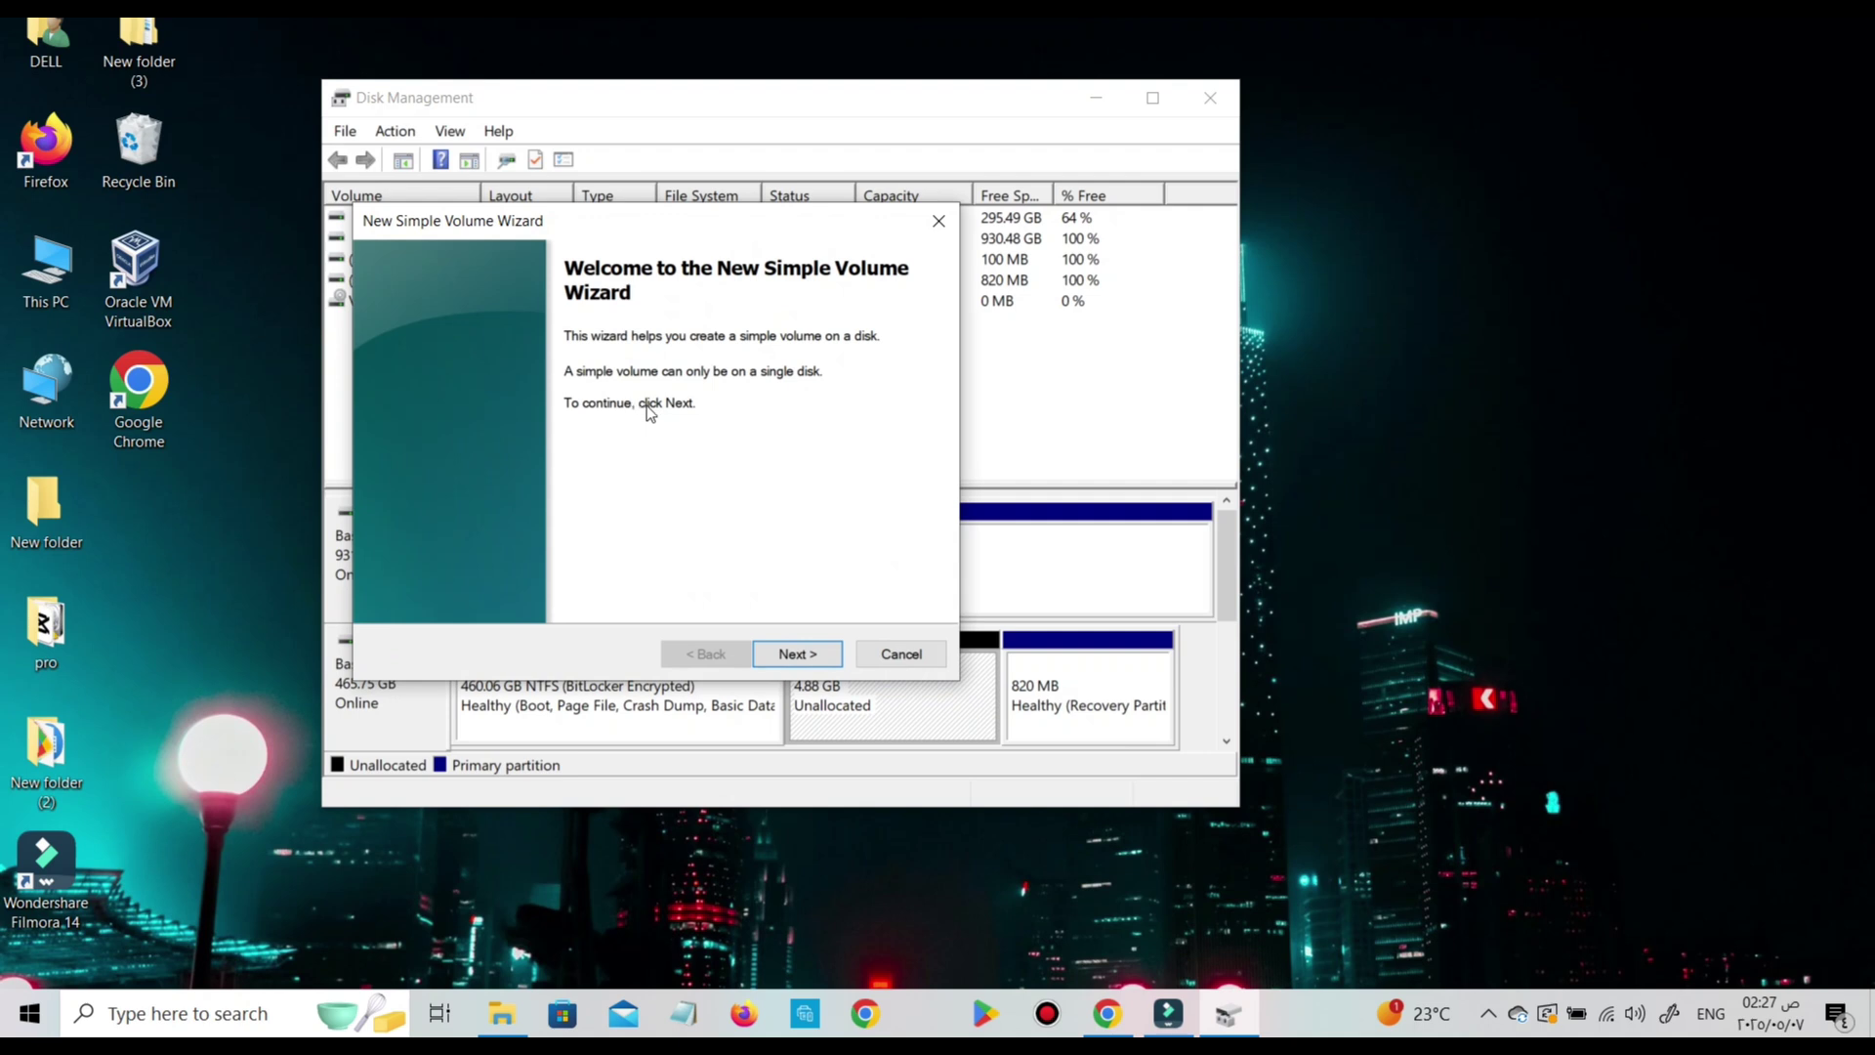
left_click(813, 659)
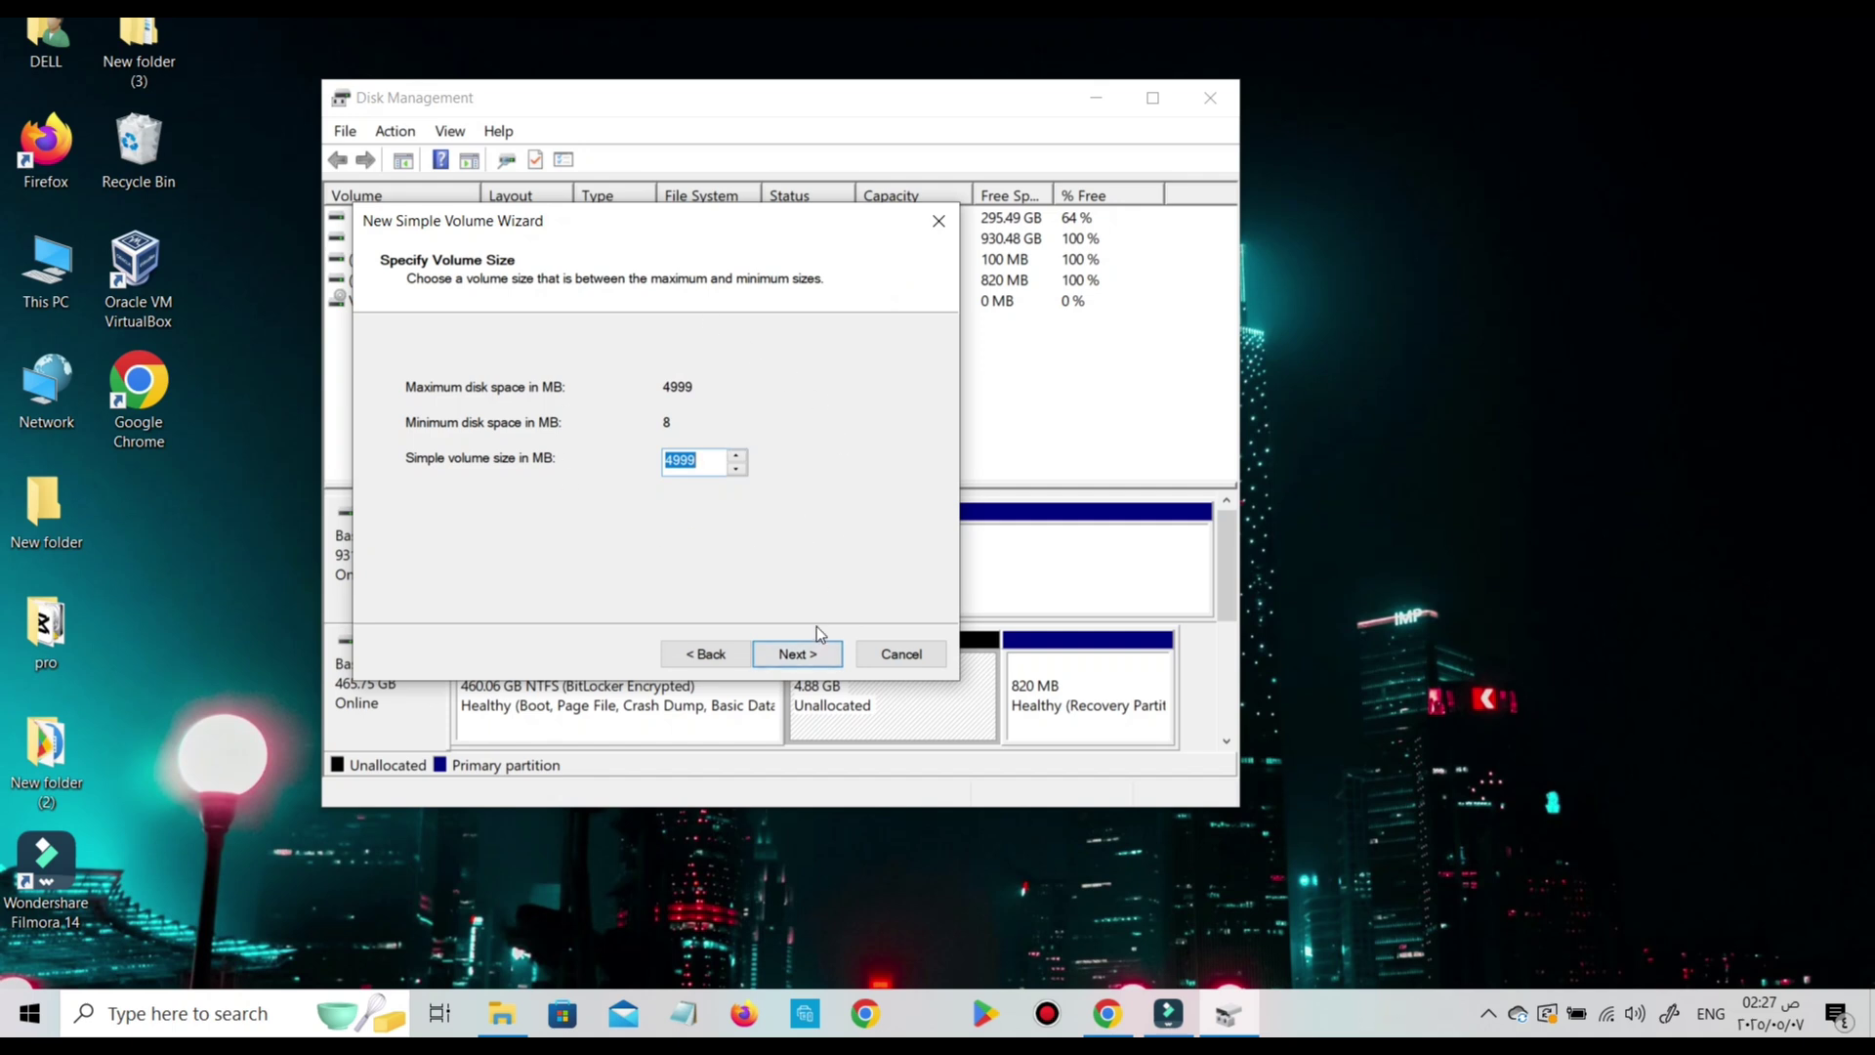
left_click(805, 657)
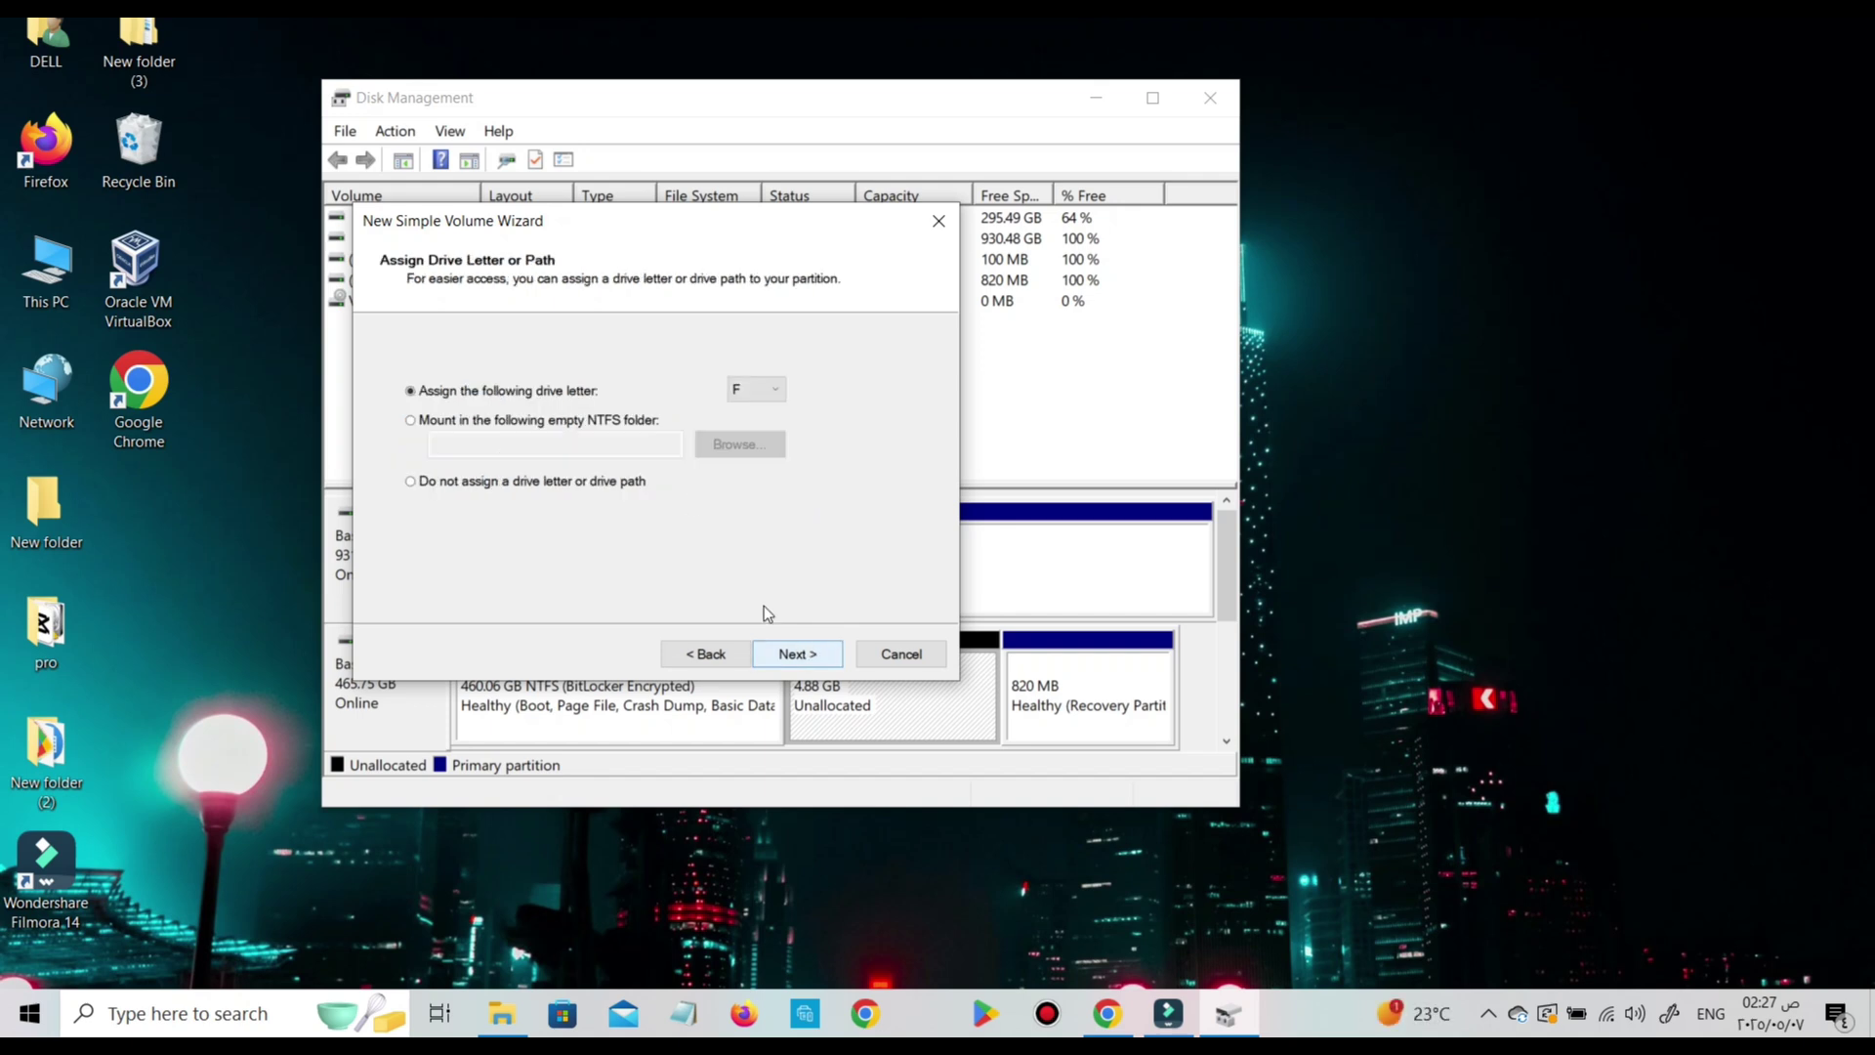
left_click(761, 390)
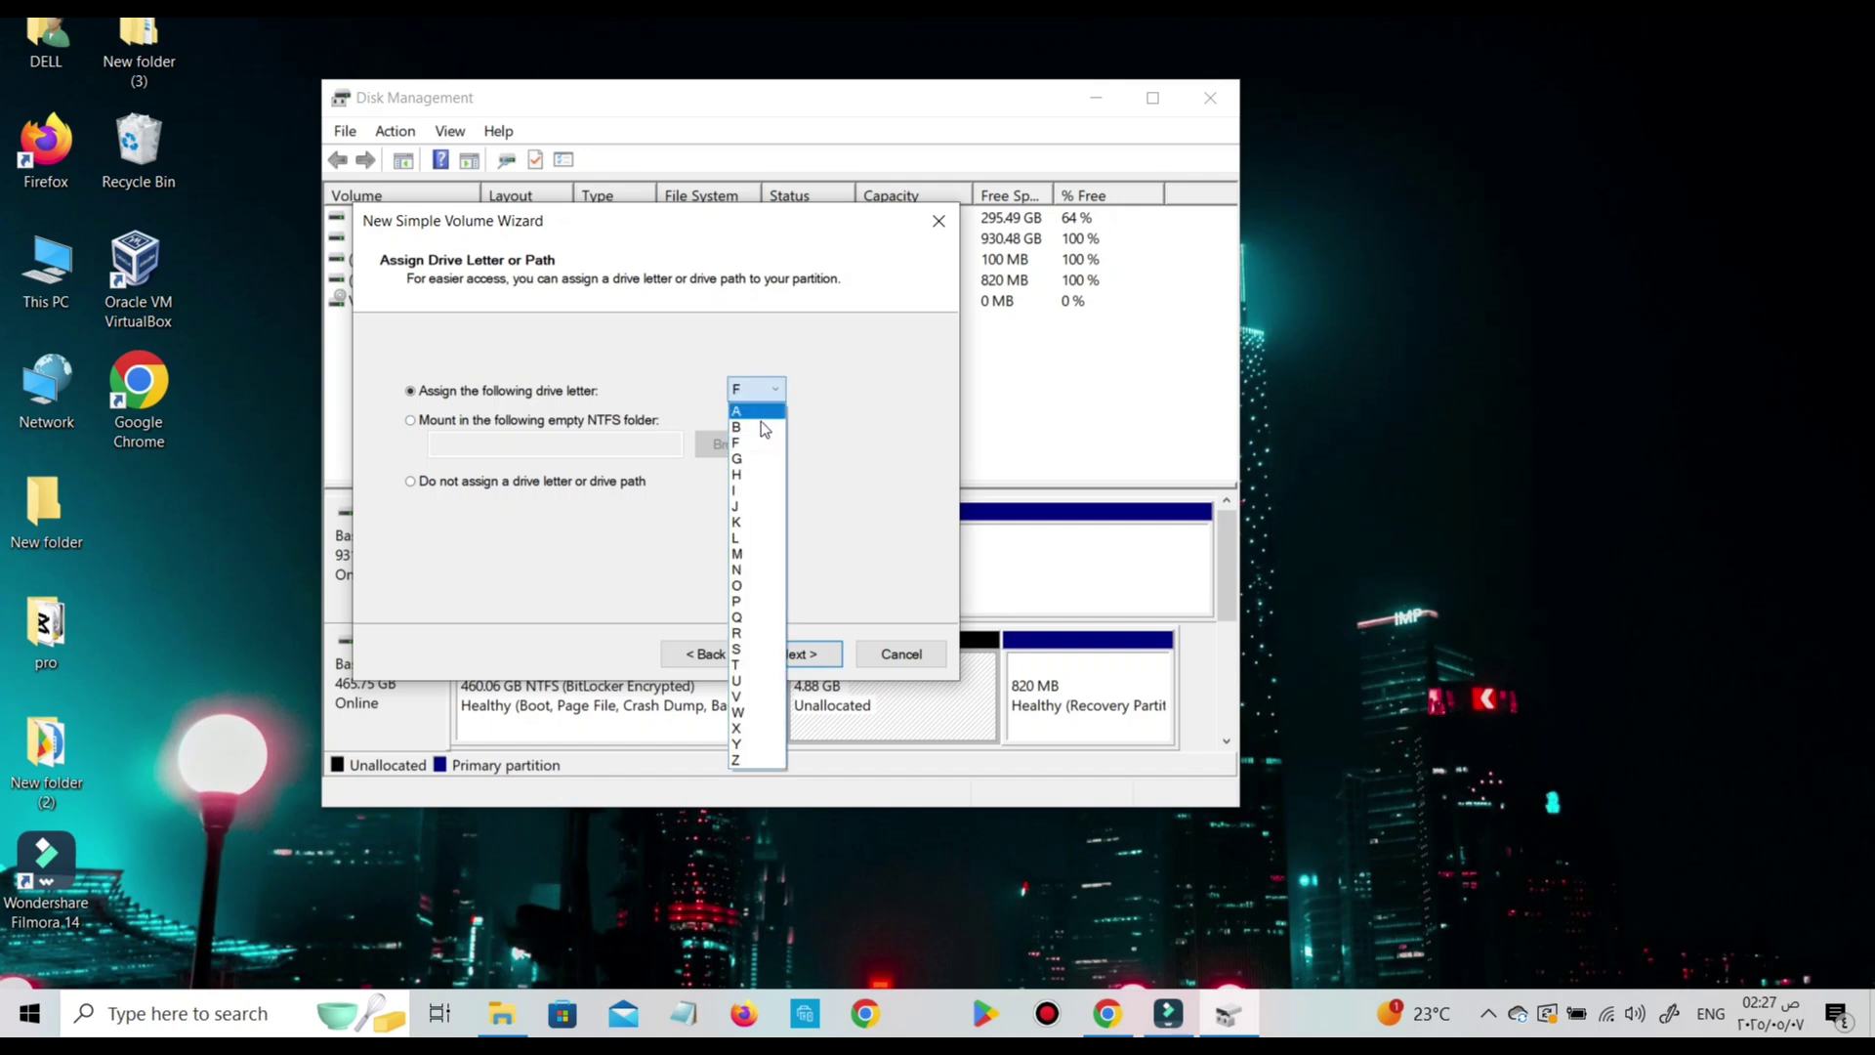
left_click(757, 584)
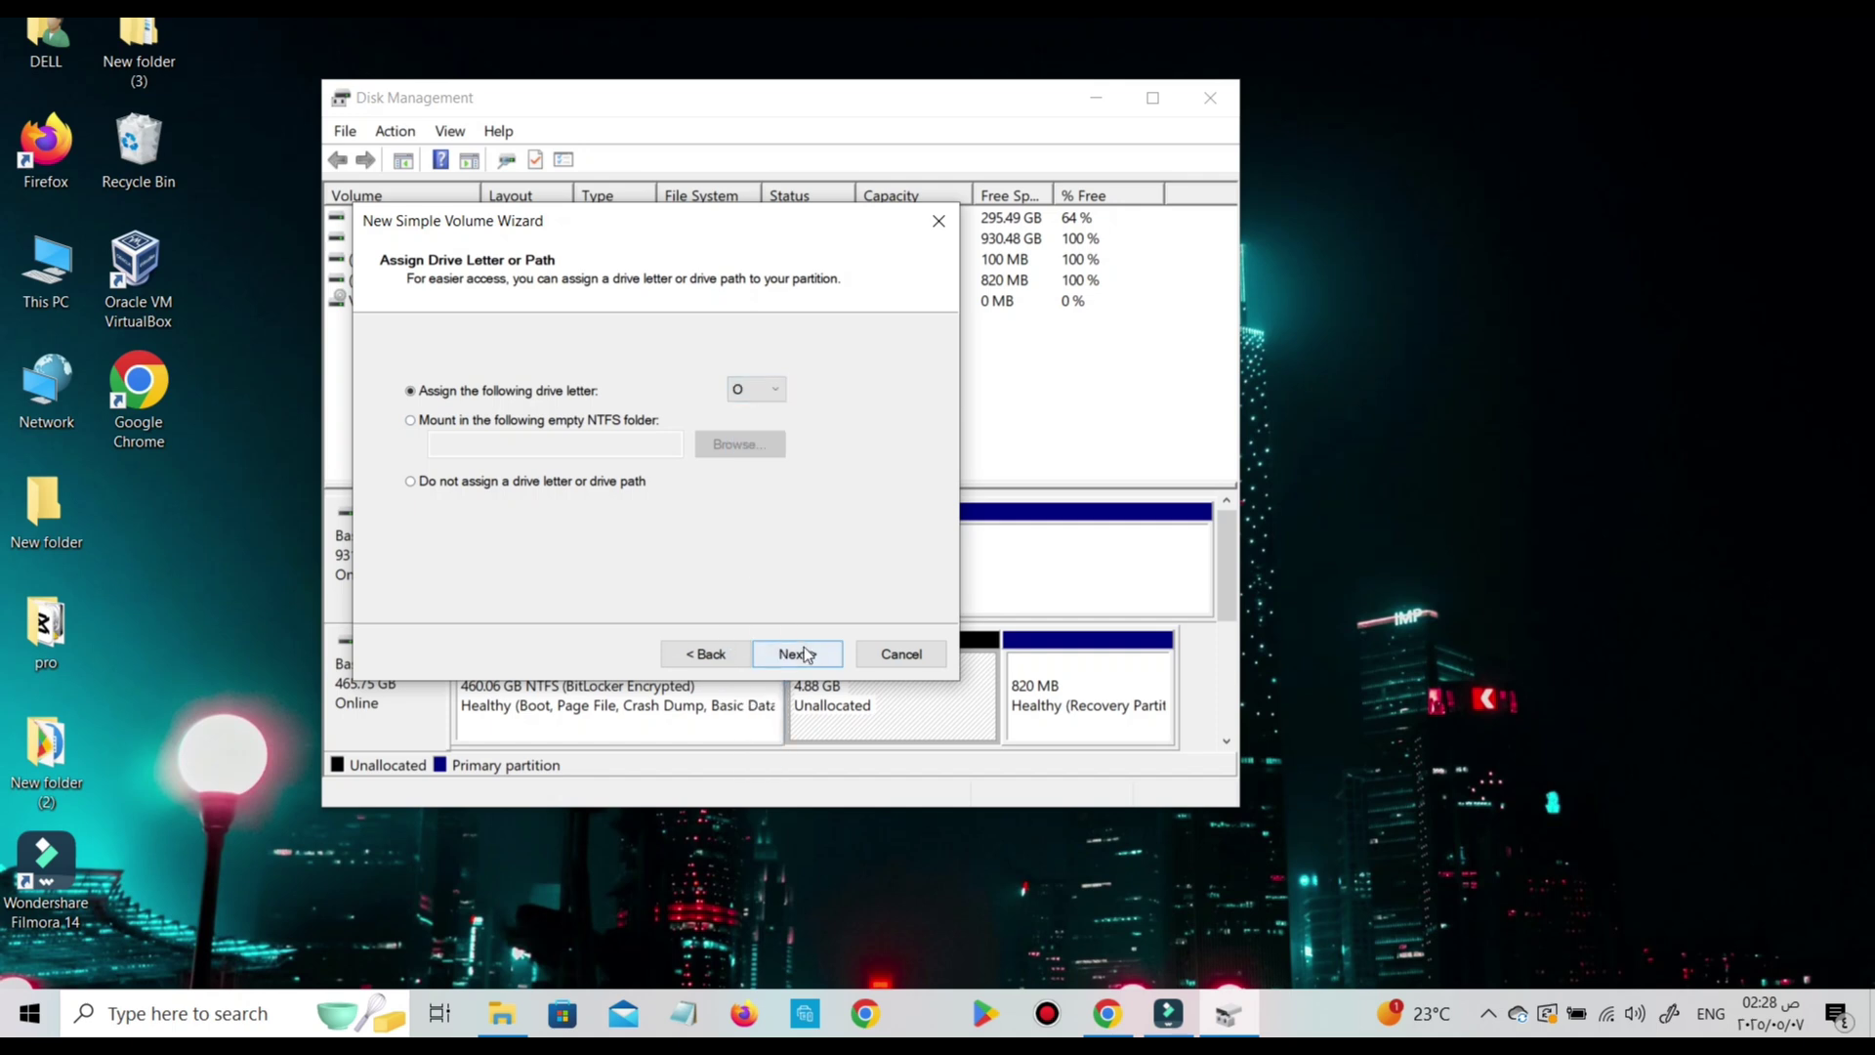
Format the volume as NTFS, briefly trying FAT32, and finish the wizard
left_click(803, 655)
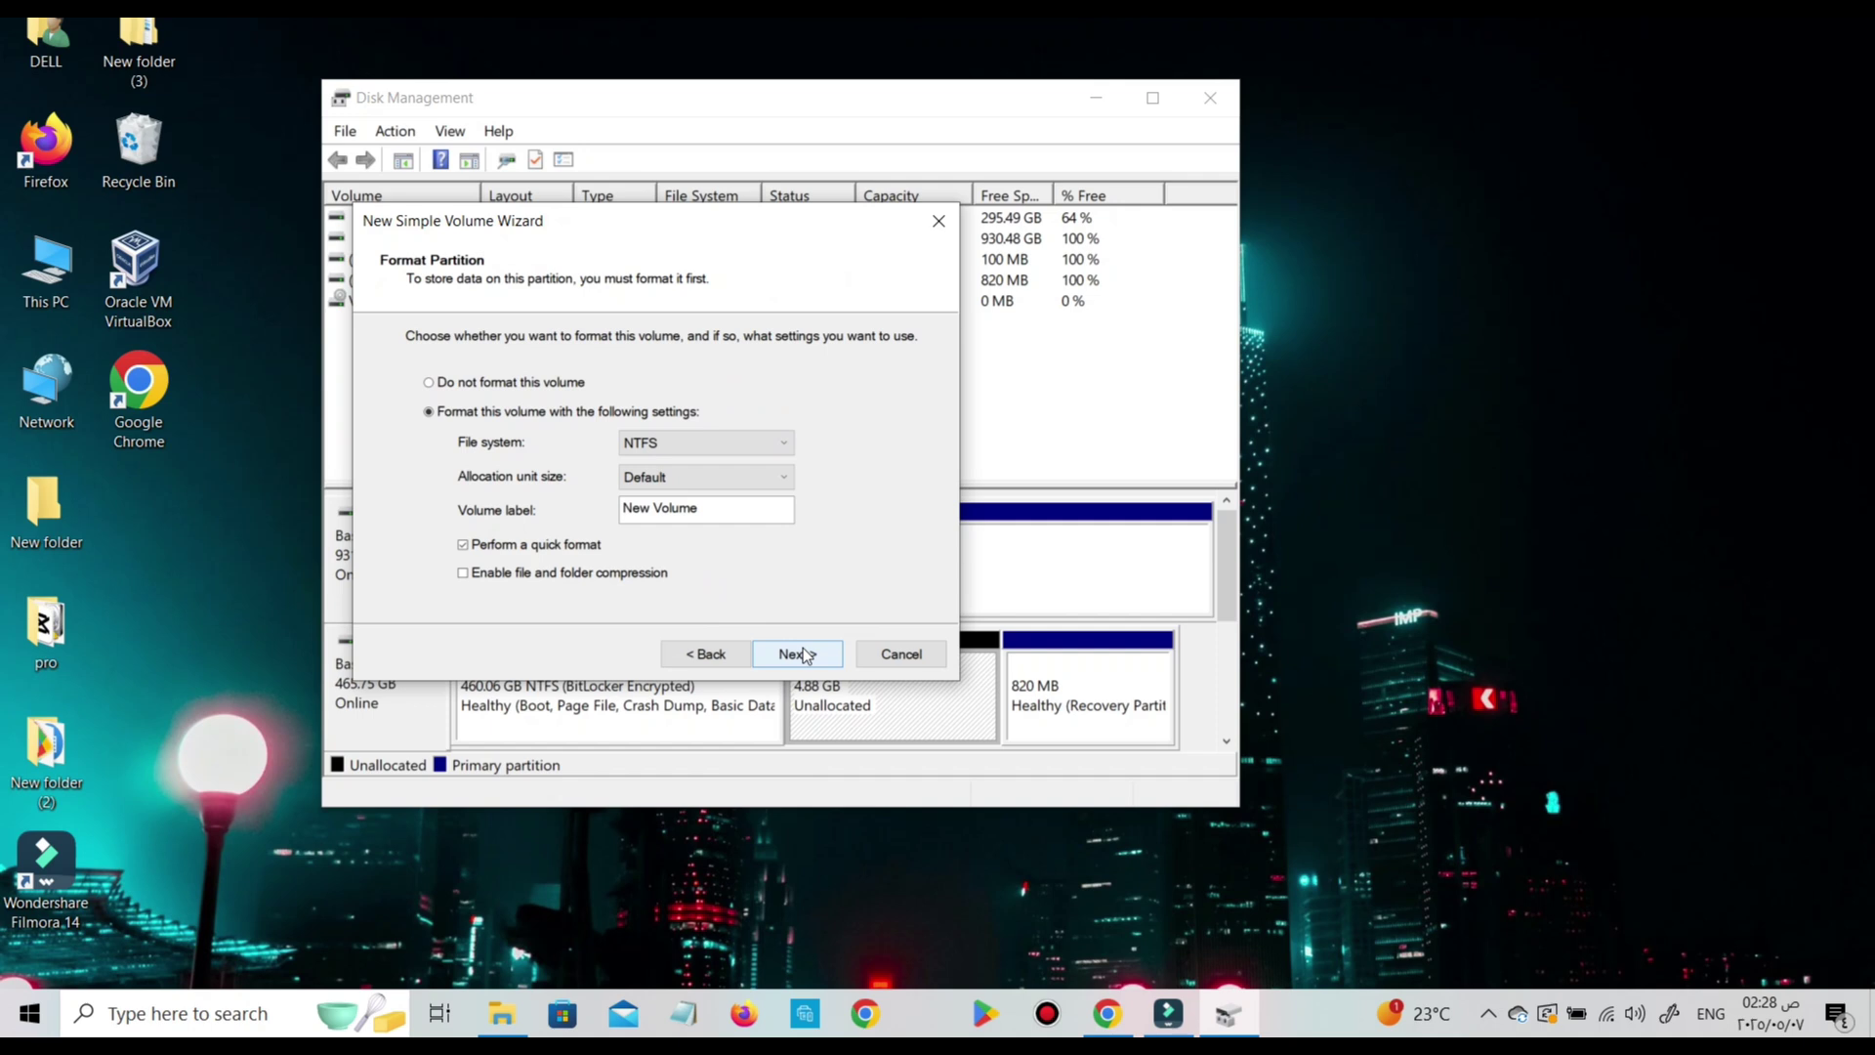
left_click(782, 448)
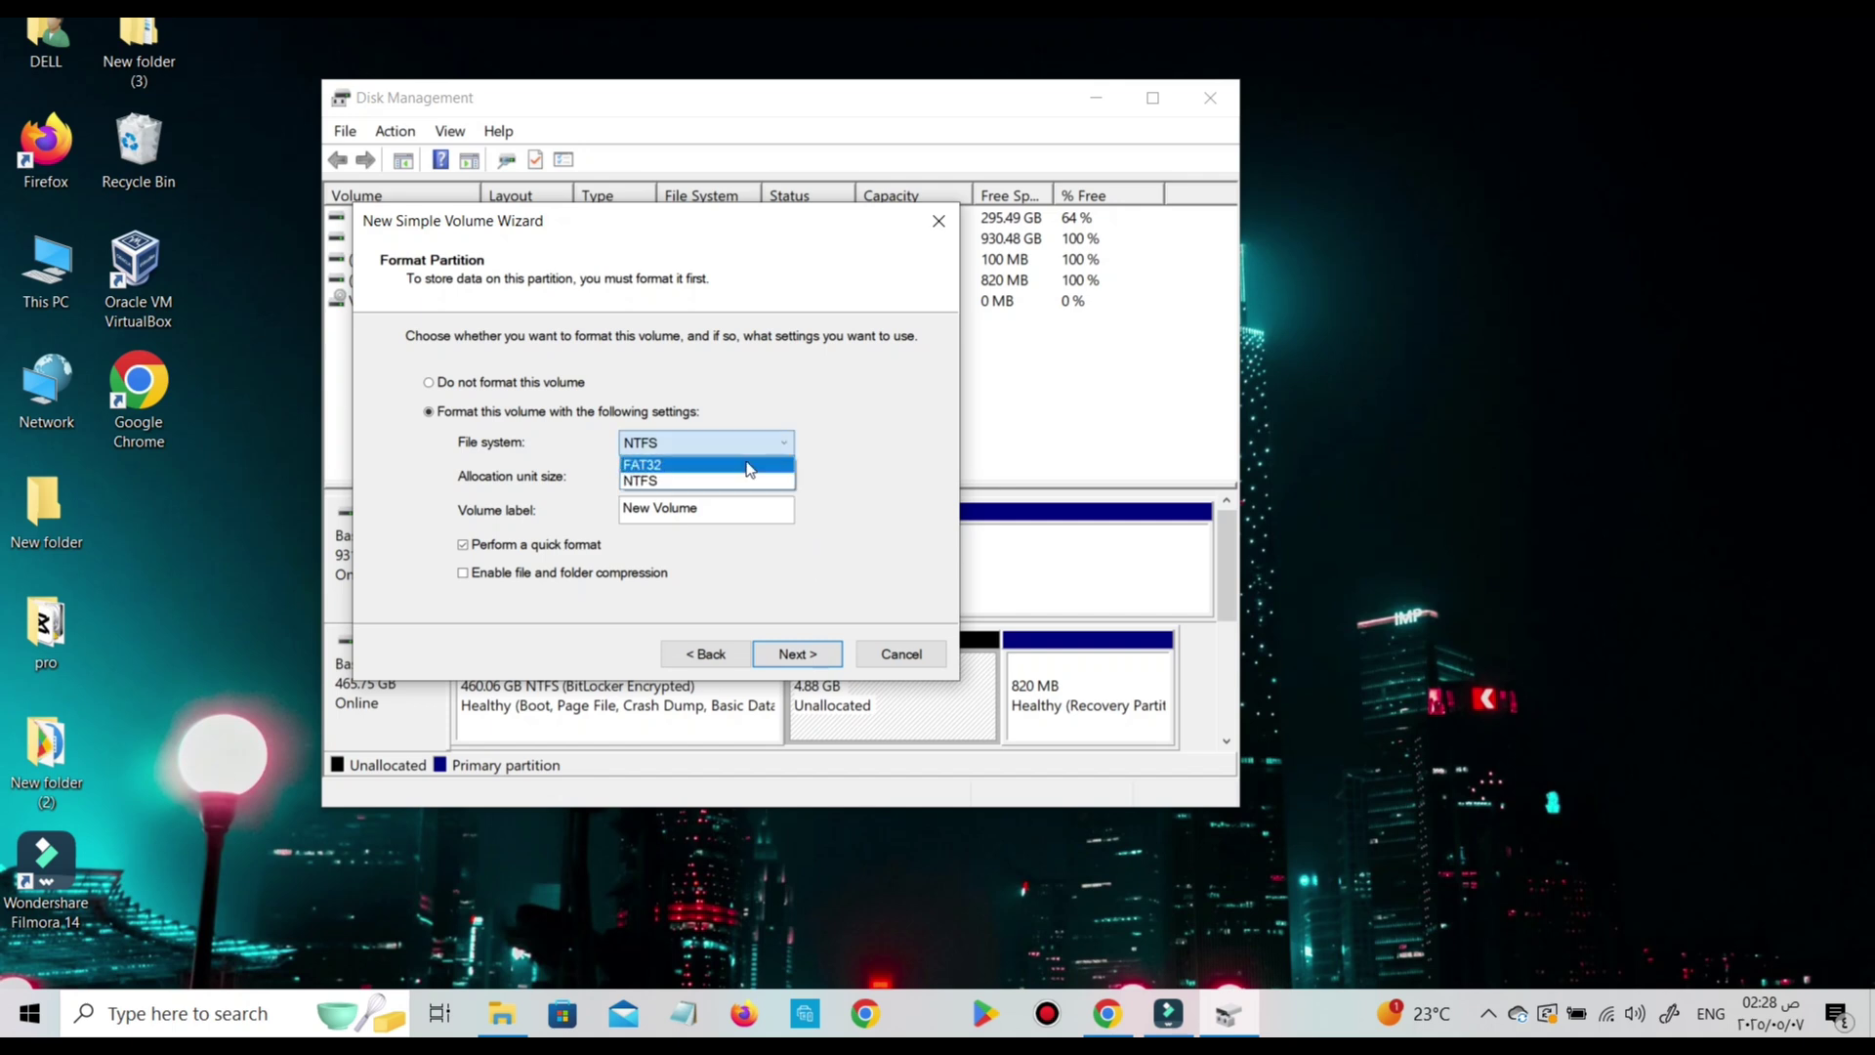
left_click(747, 465)
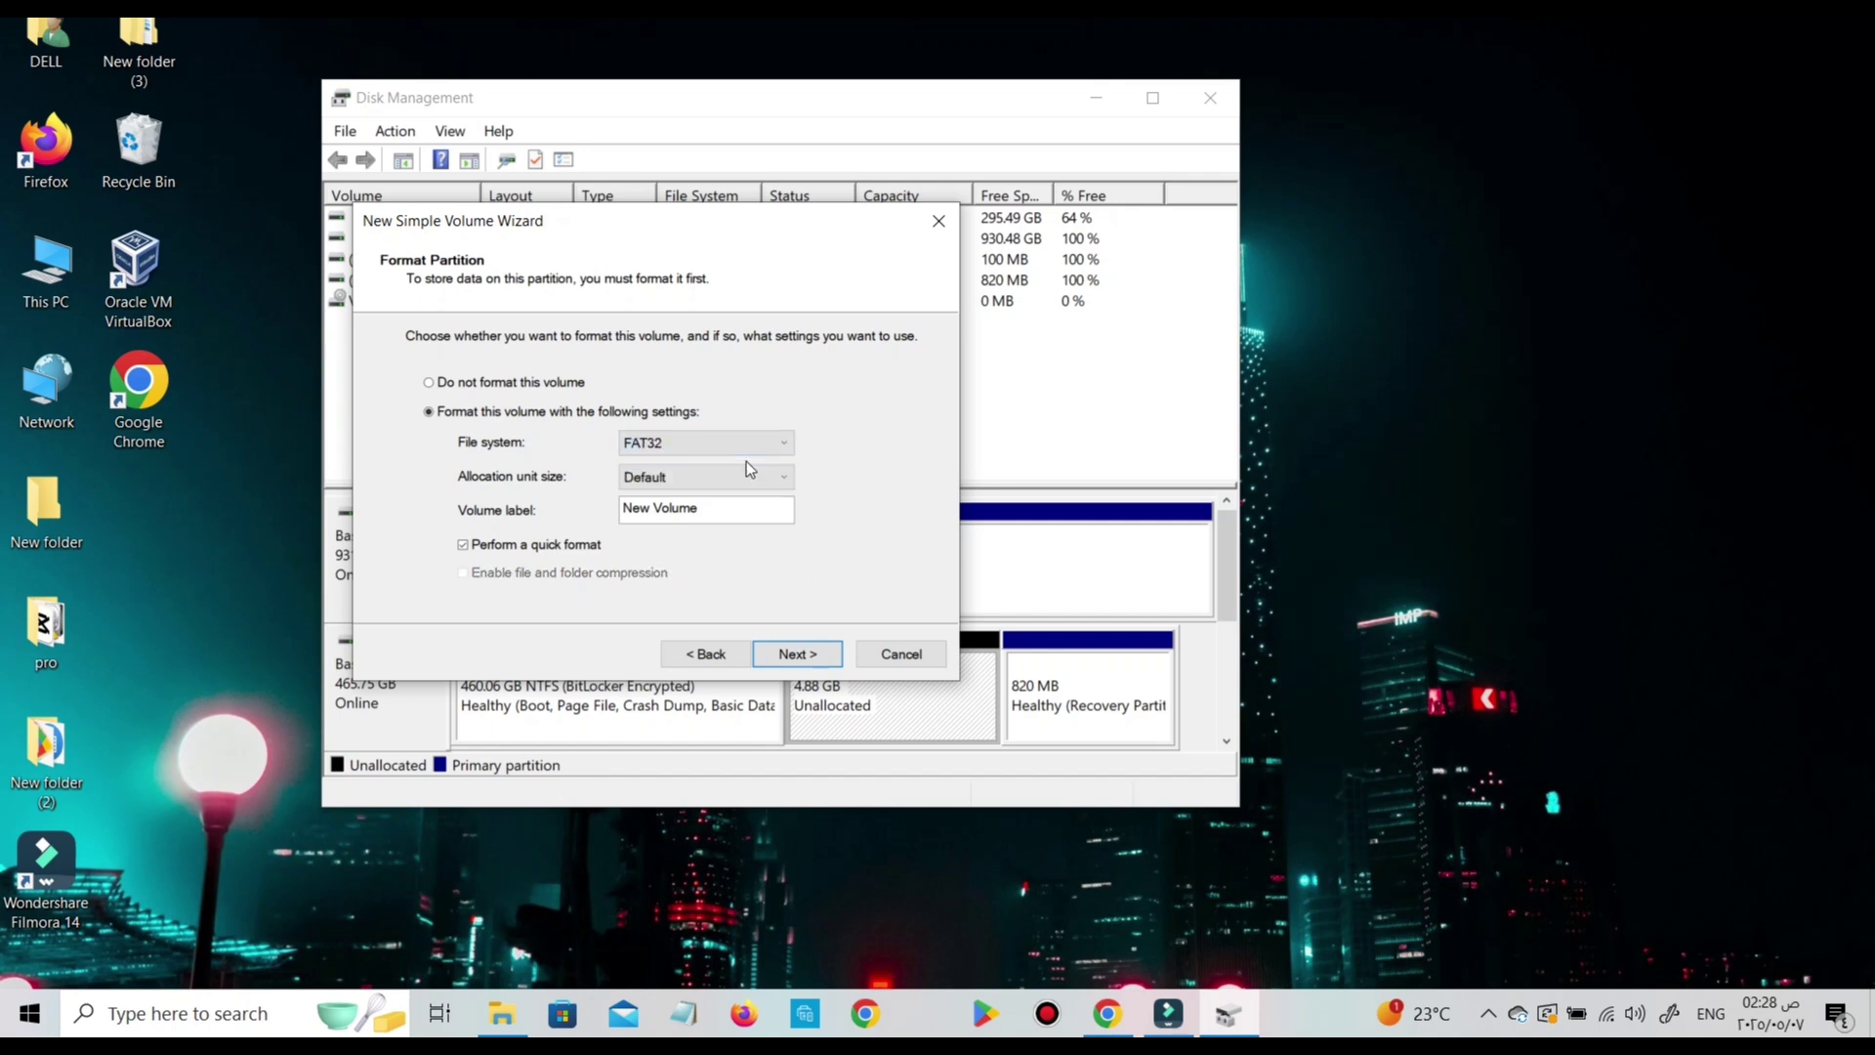
left_click(740, 444)
left_click(700, 475)
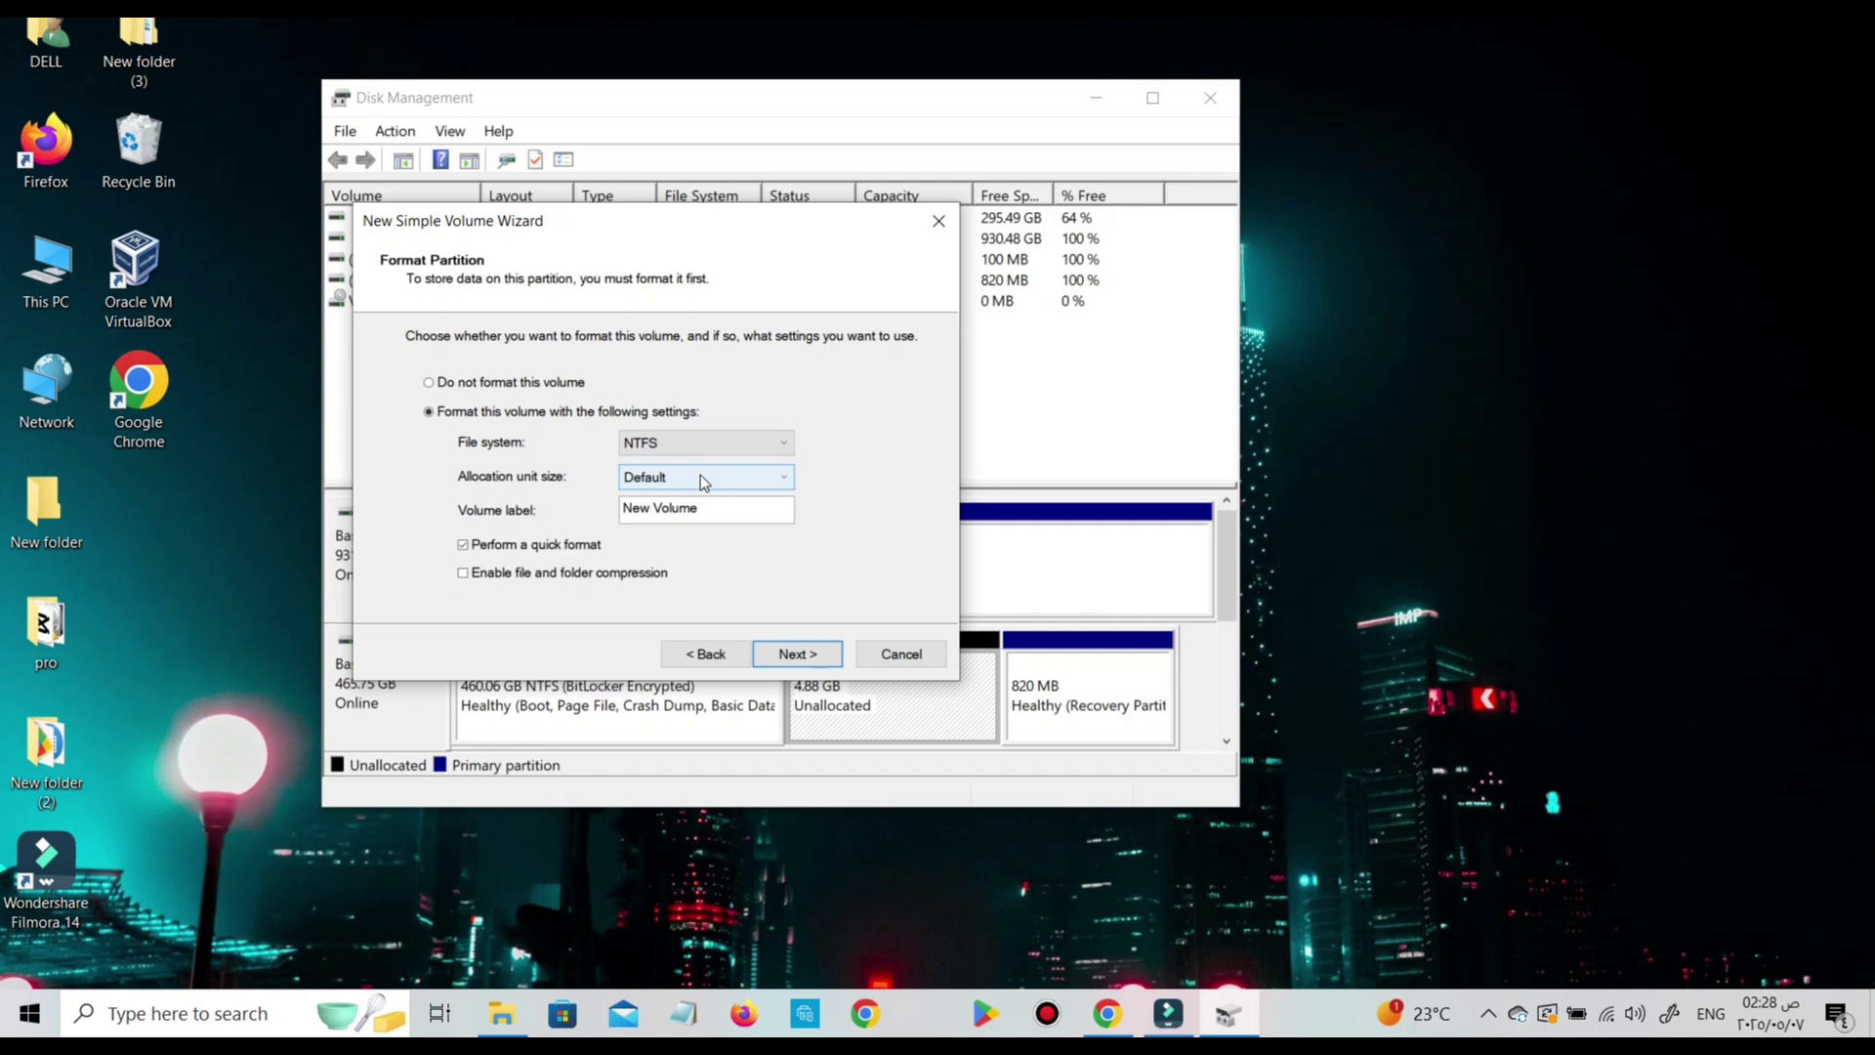
left_click(821, 657)
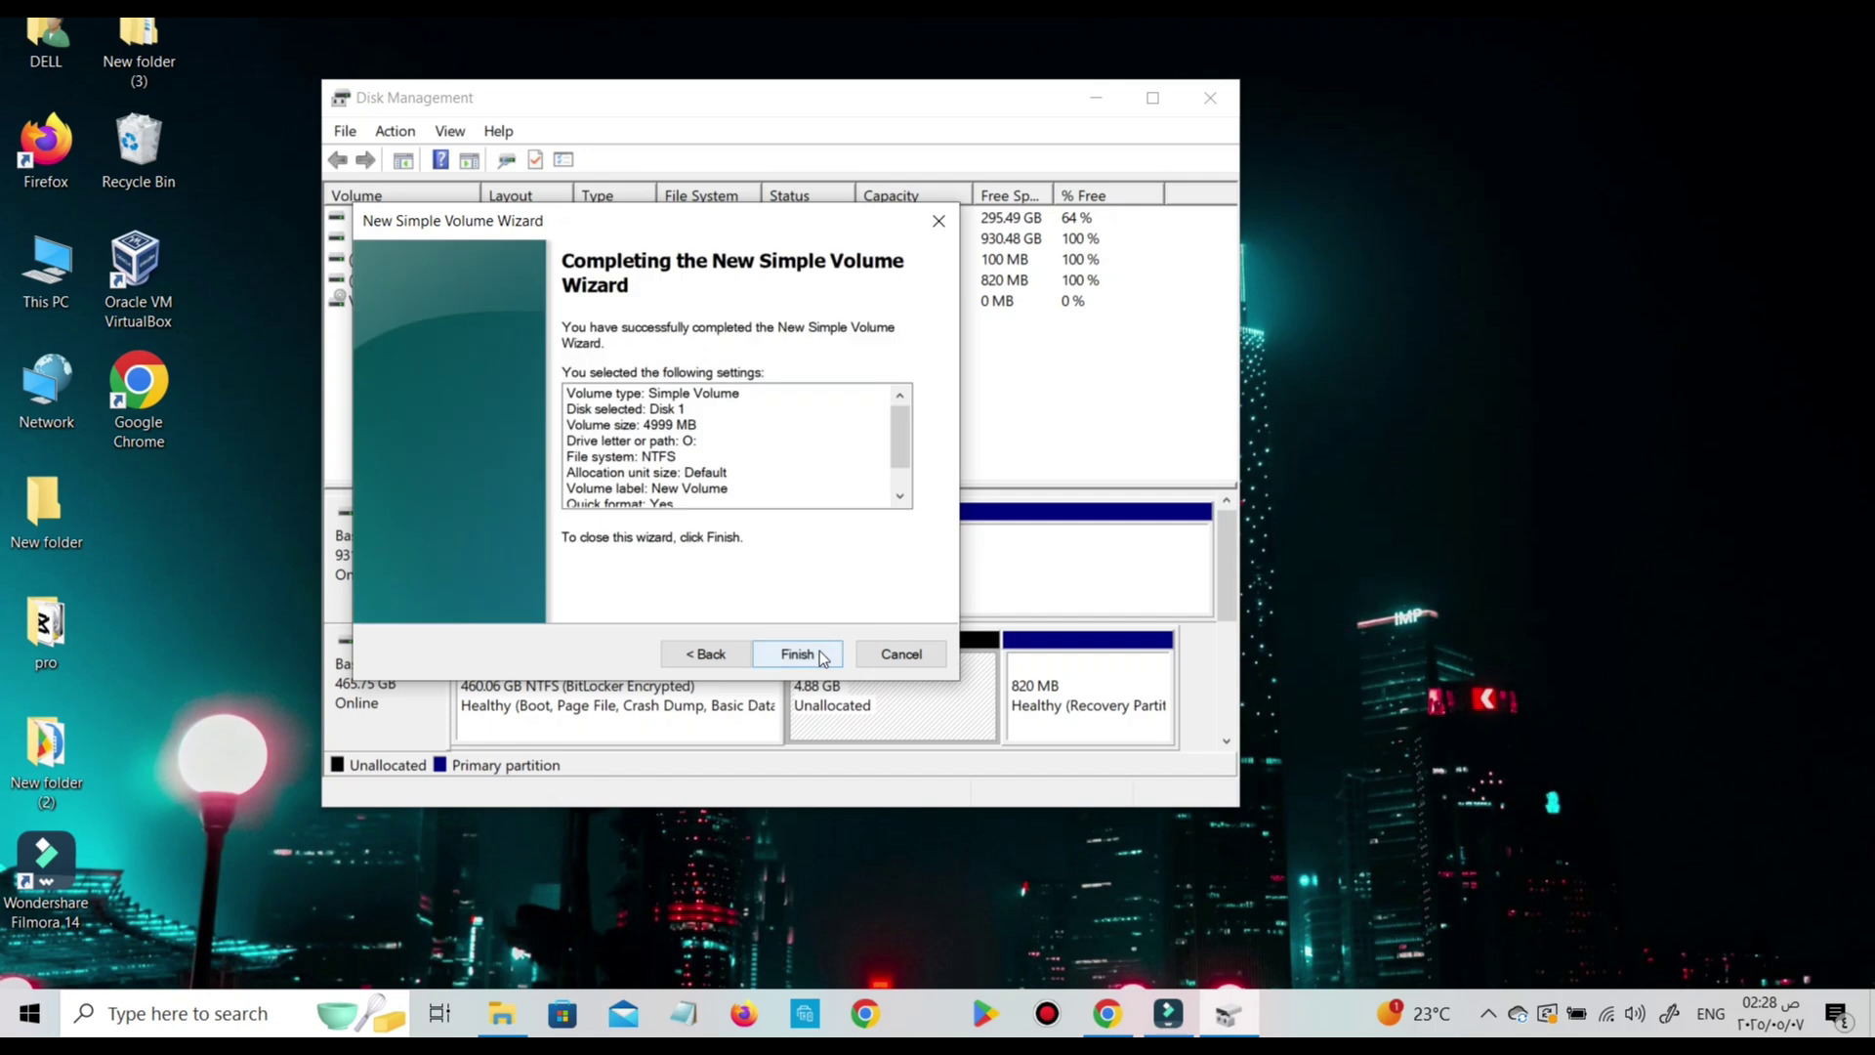
left_click(809, 653)
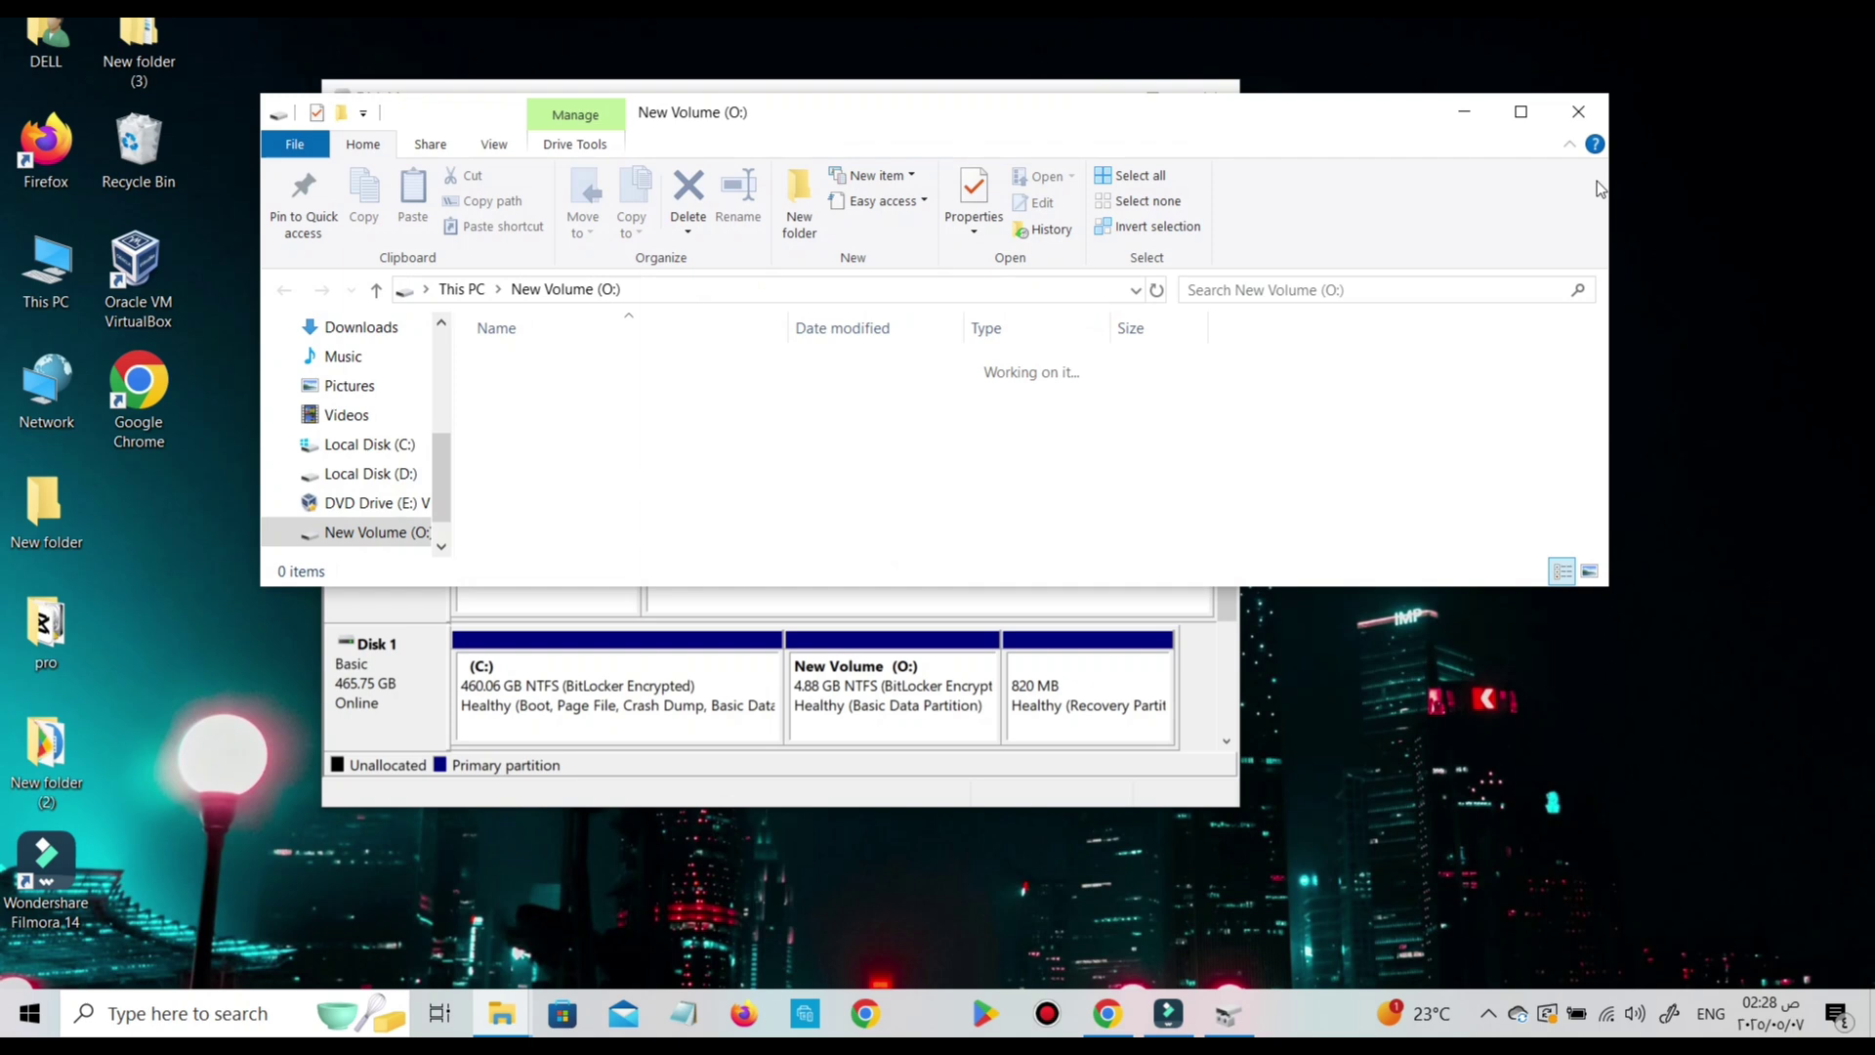
Close the auto-opened New Volume (O:) folder and select the new partition
left_click(1579, 111)
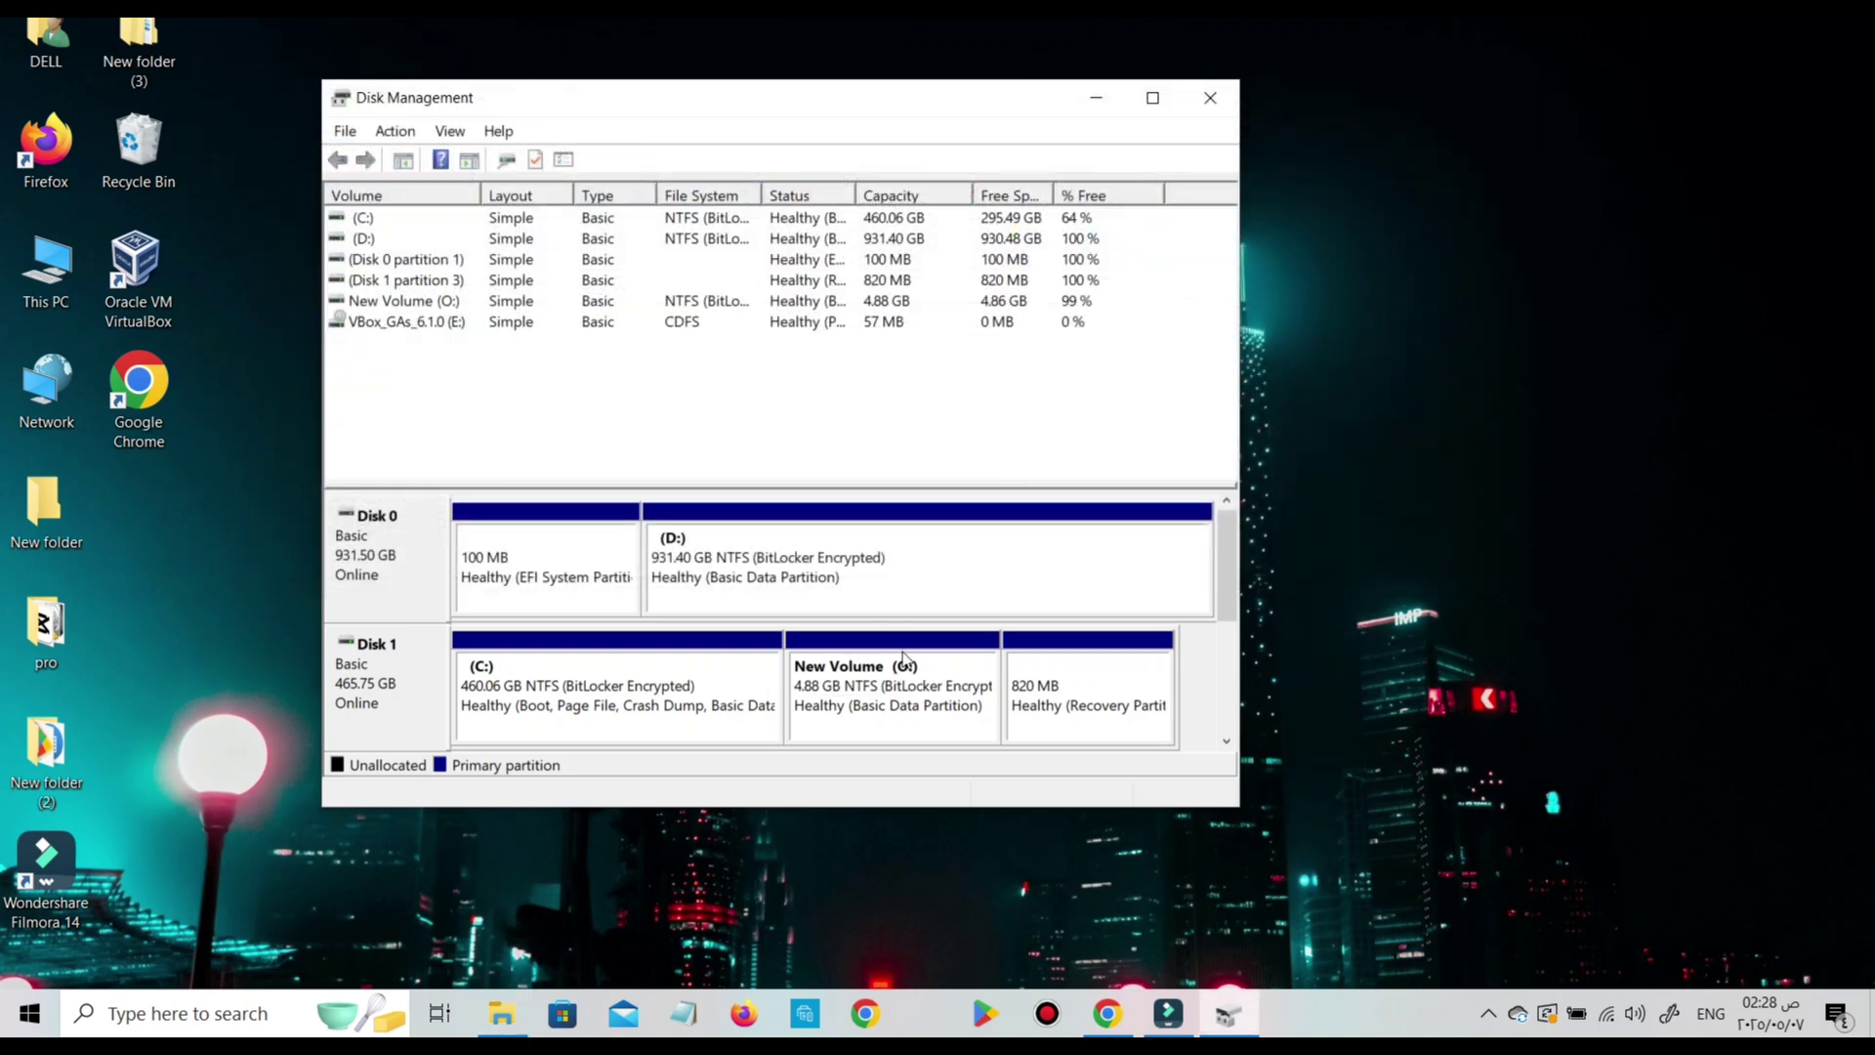
left_click(903, 657)
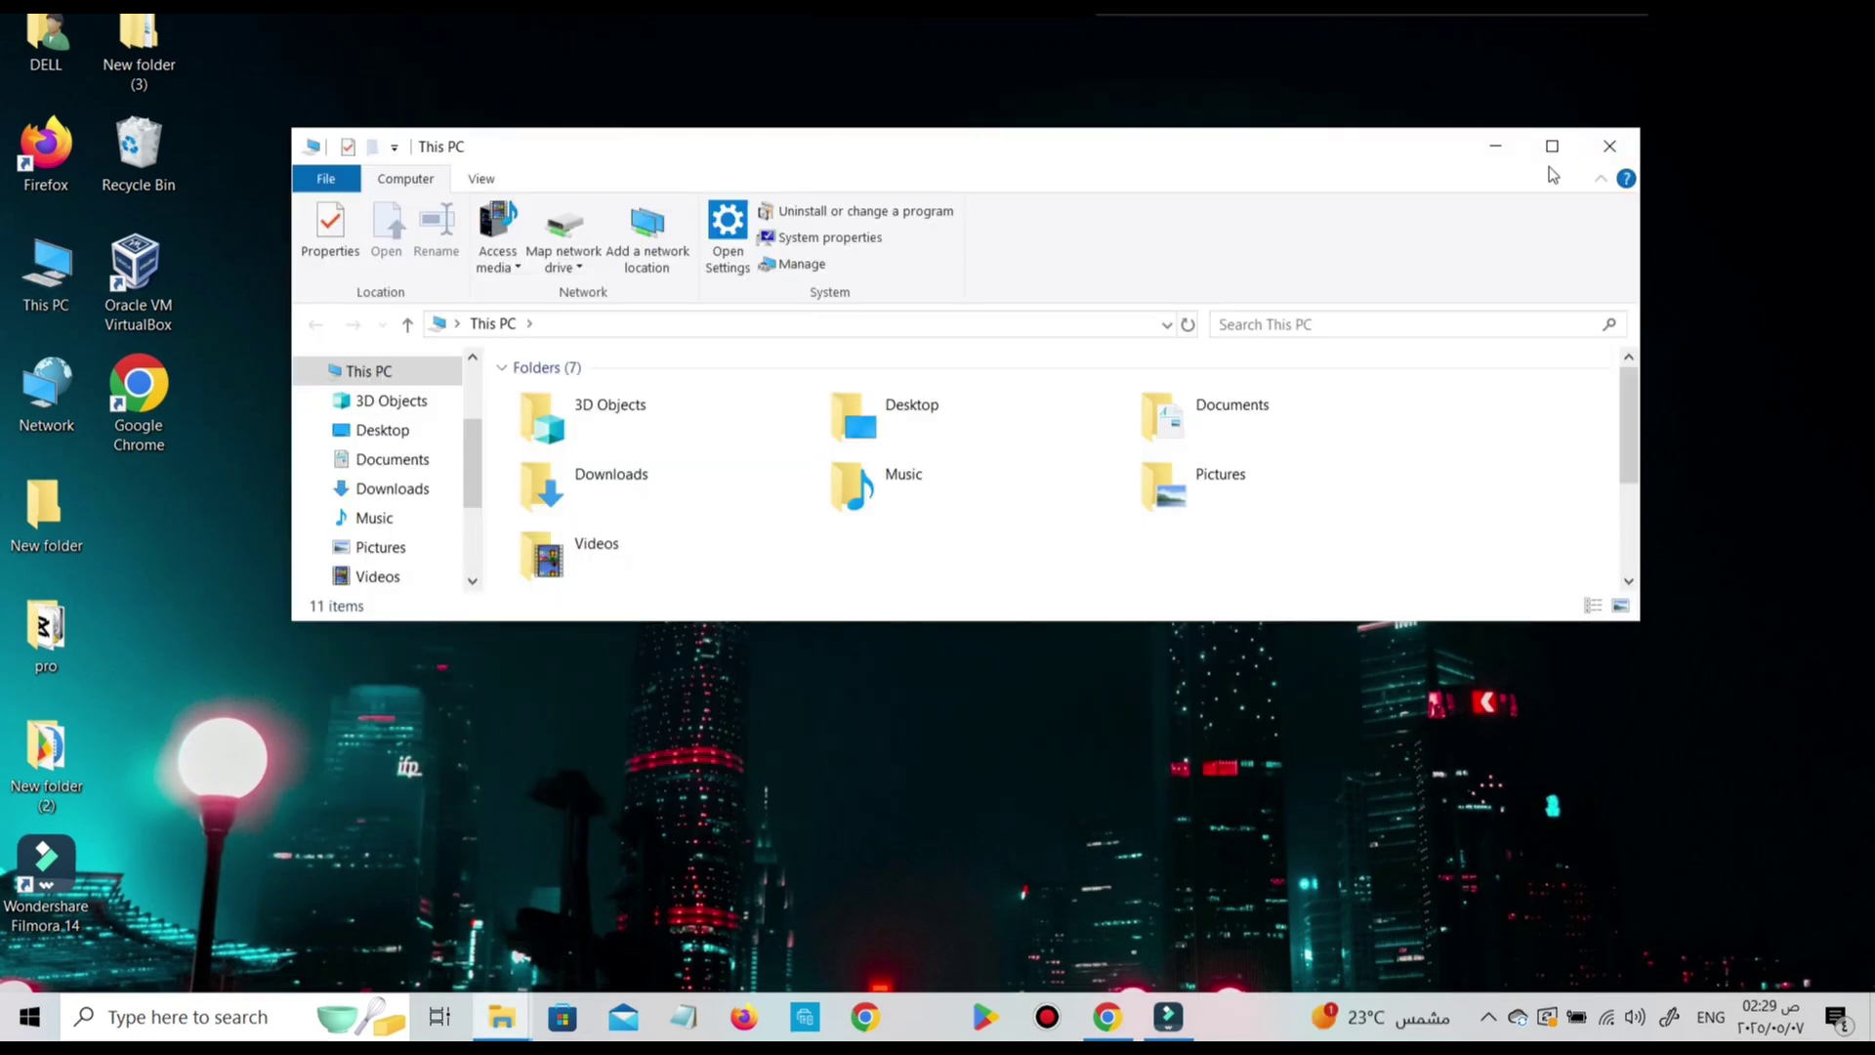
Maximize This PC and select New Volume (O:), showing 4.85 GB free of 4.88 GB
left_click(1552, 152)
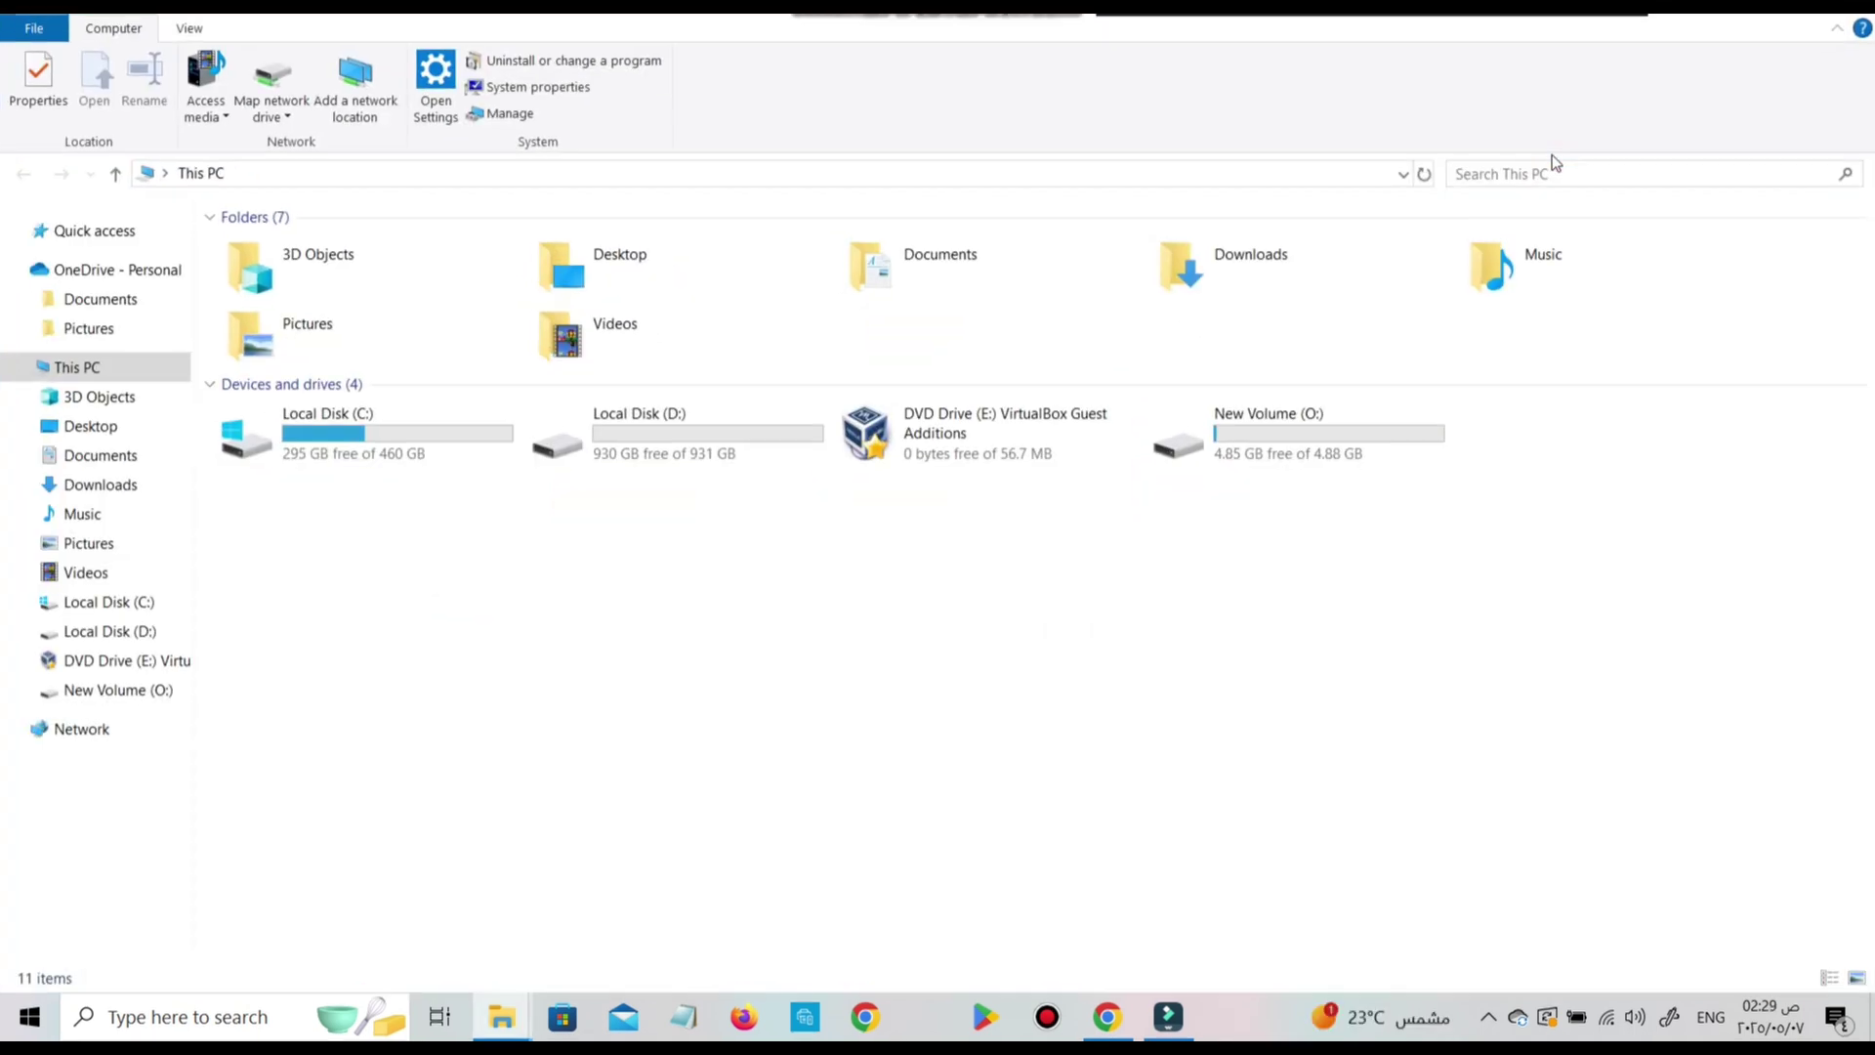
left_click(1343, 436)
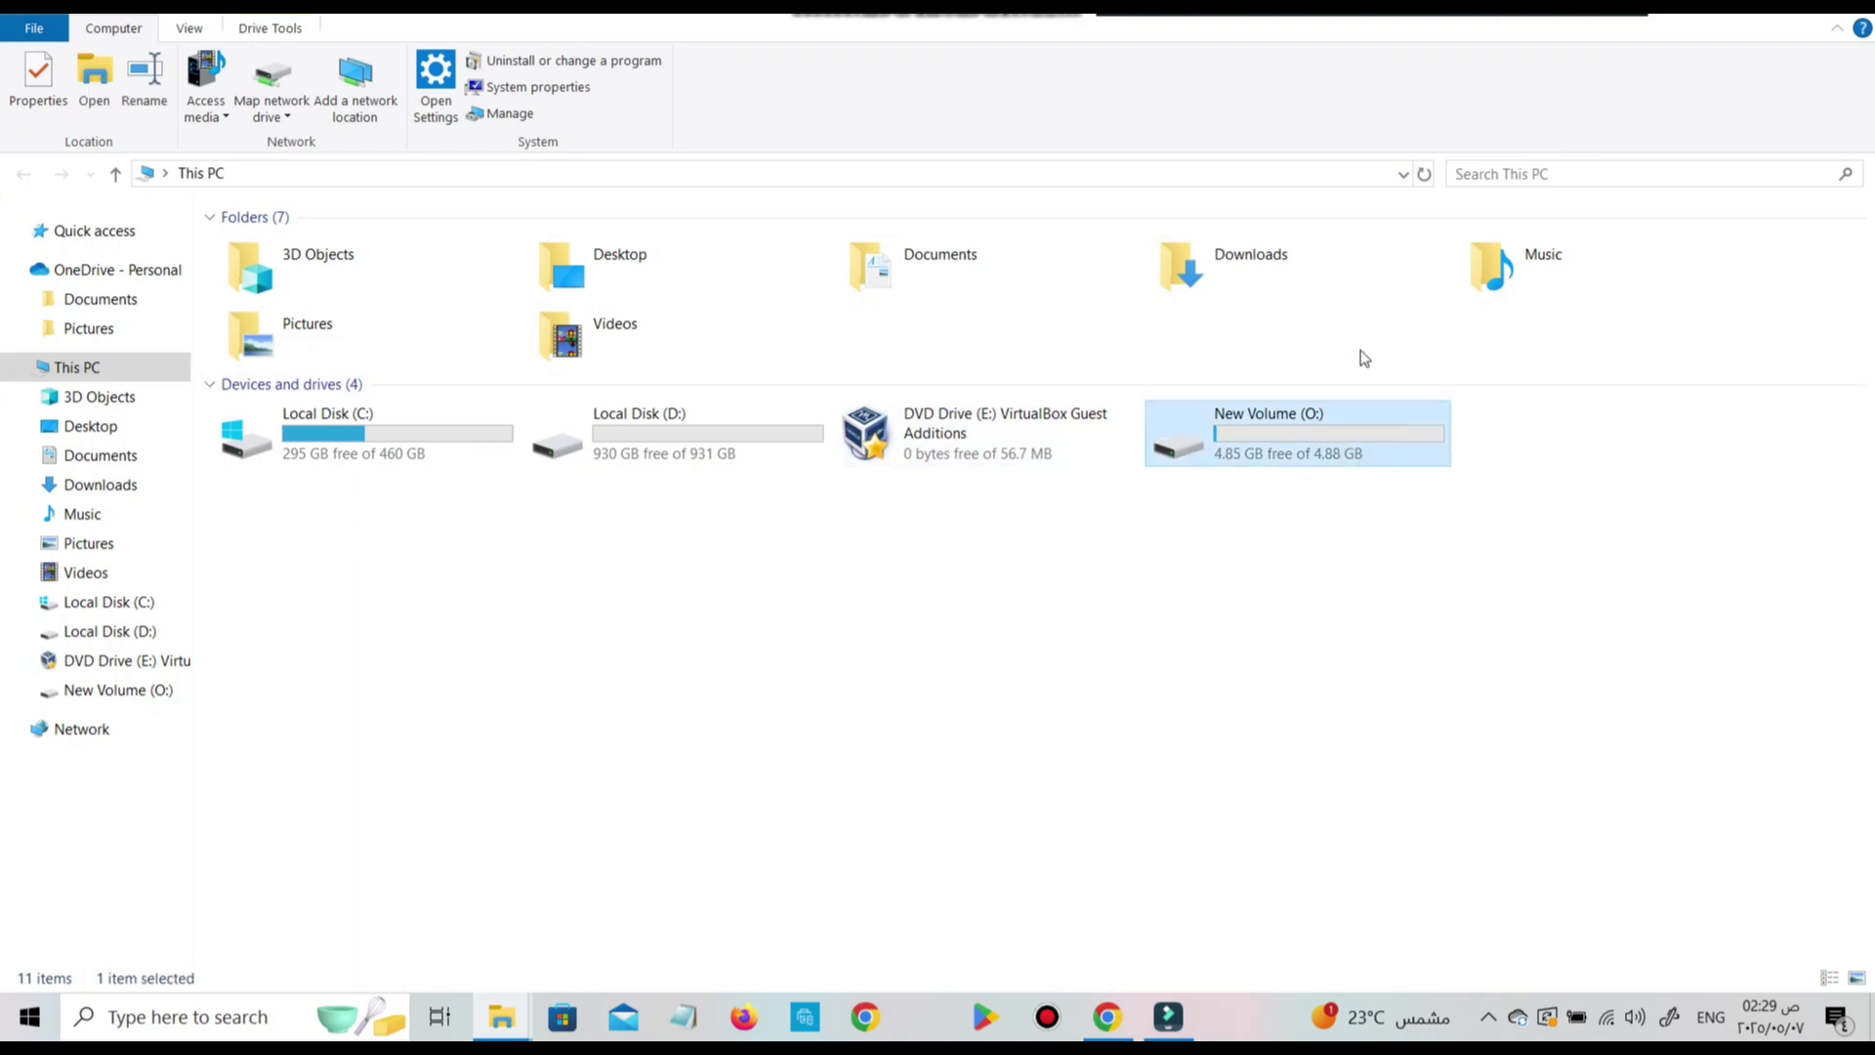